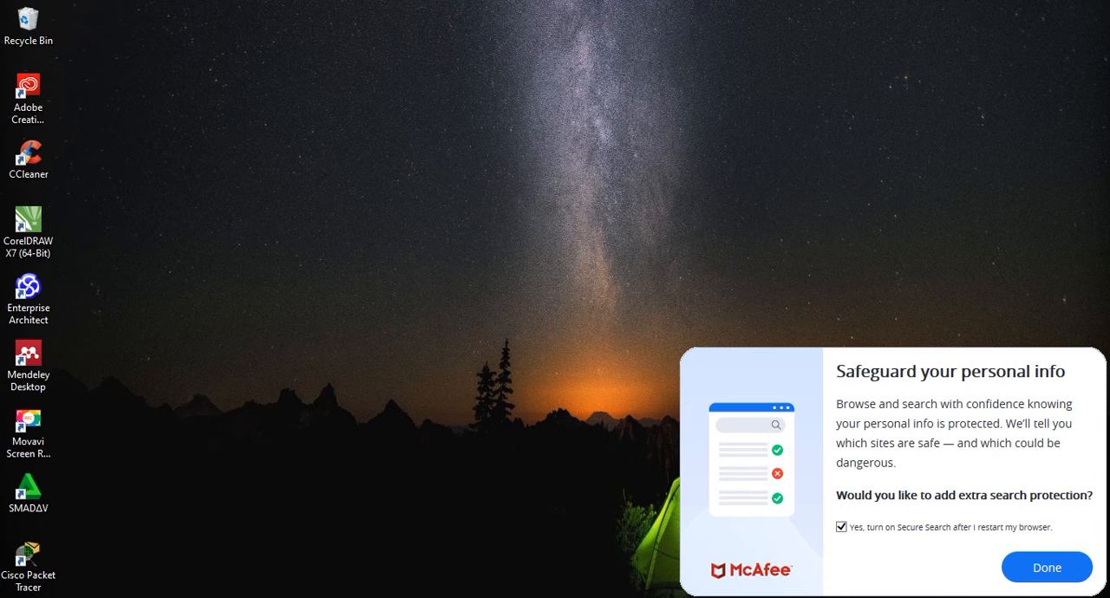
# Step: Launch ArcView GIS 3.3 and create a new project with a new View
pyautogui.click(13, 594)
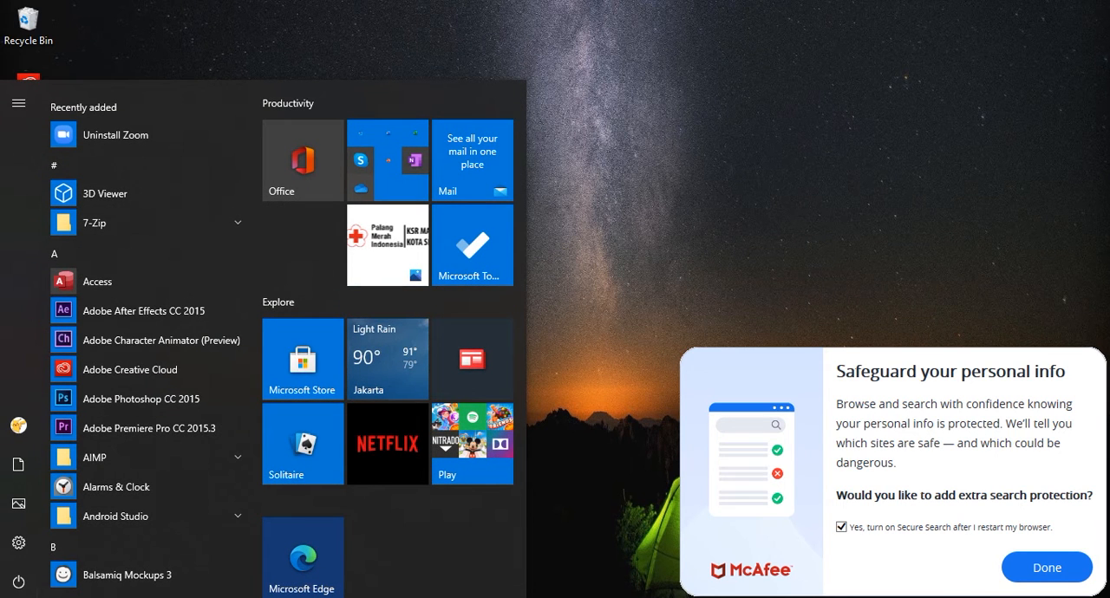
pyautogui.write('arc')
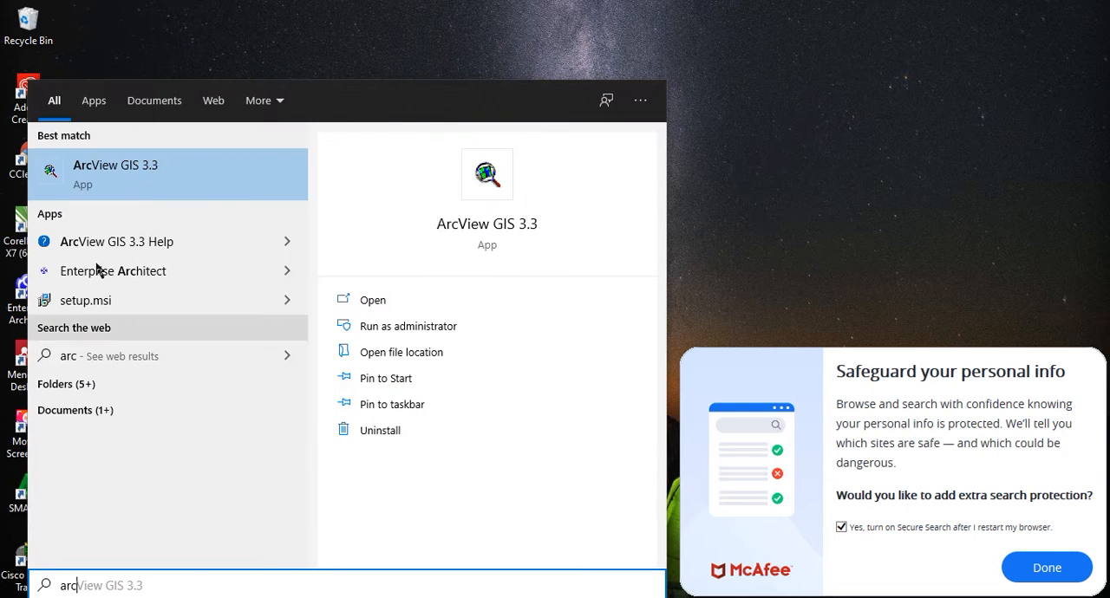
pyautogui.click(139, 188)
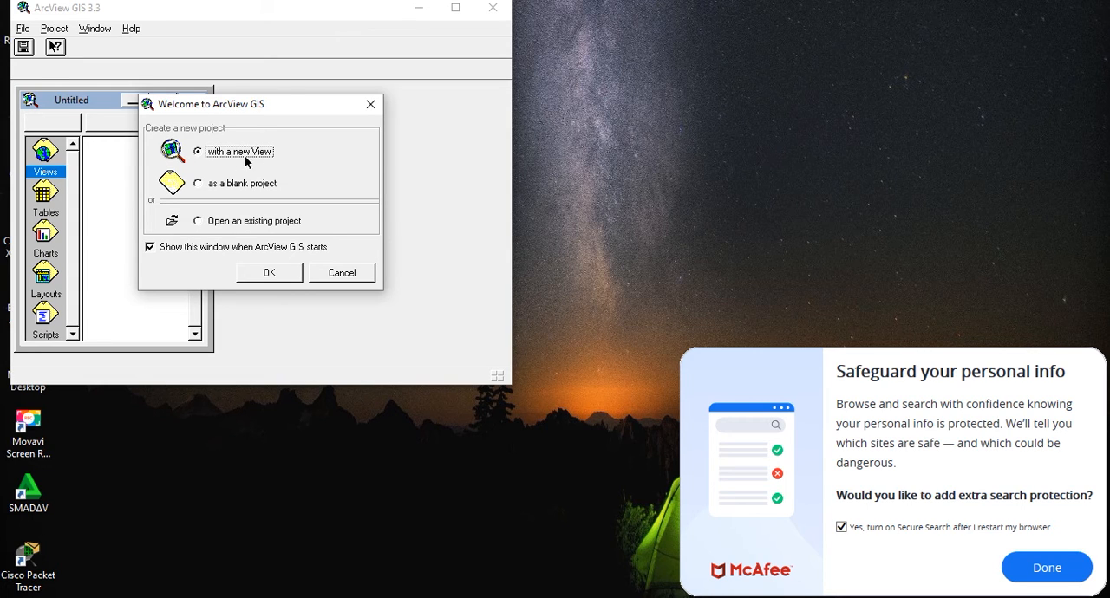
pyautogui.click(279, 274)
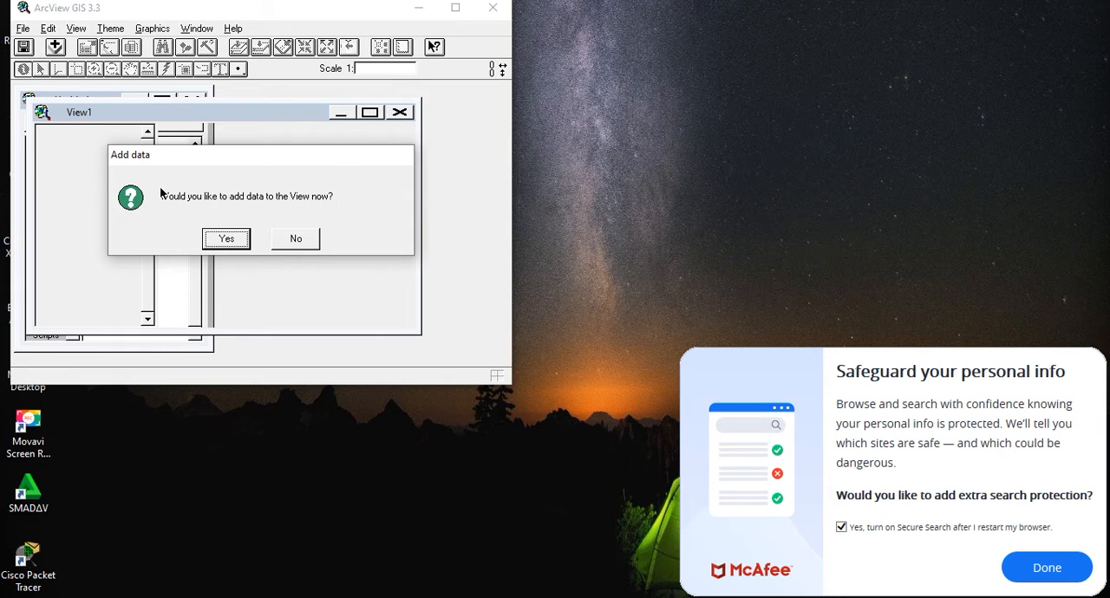
# Step: Choose to add data to the View and browse to c:\program files (x86)\esri\arcview gis 3.3\esridata\usa
pyautogui.click(224, 240)
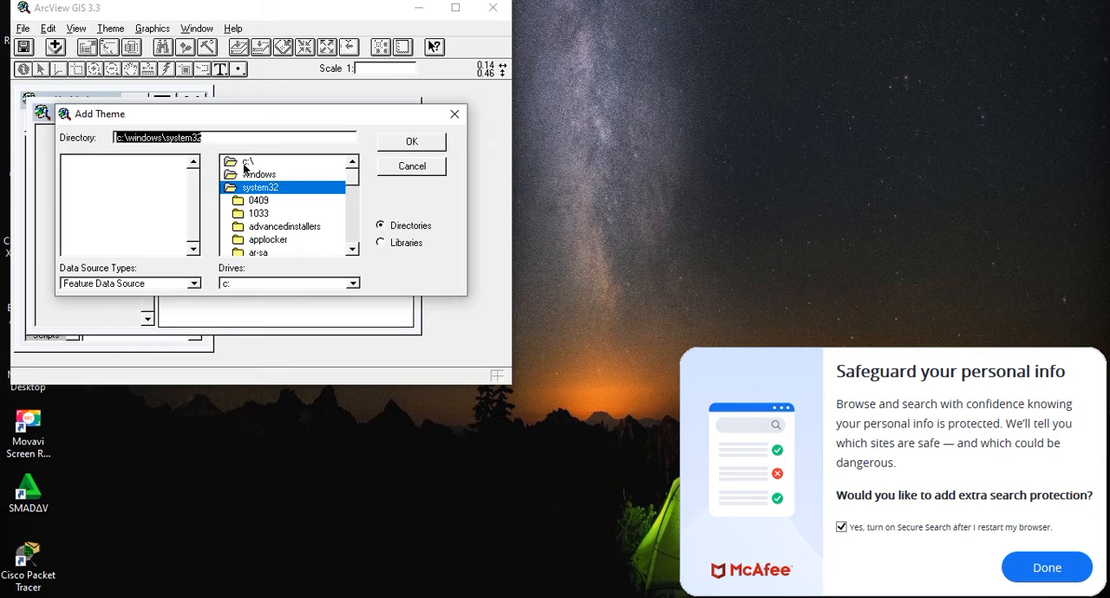
pyautogui.doubleClick(245, 165)
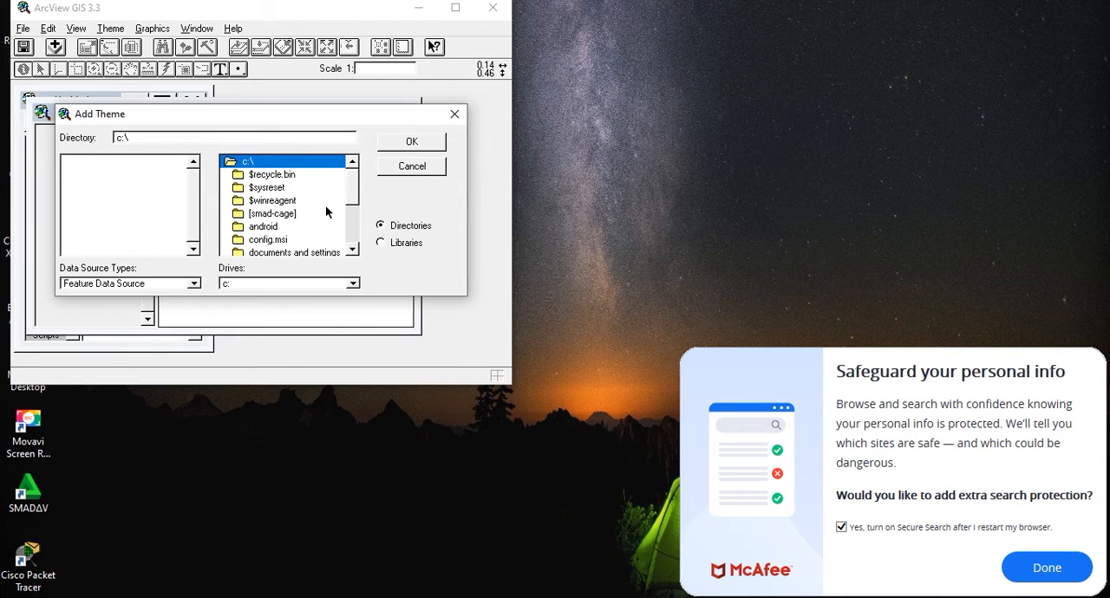
pyautogui.moveTo(353, 192); pyautogui.dragTo(353, 219)
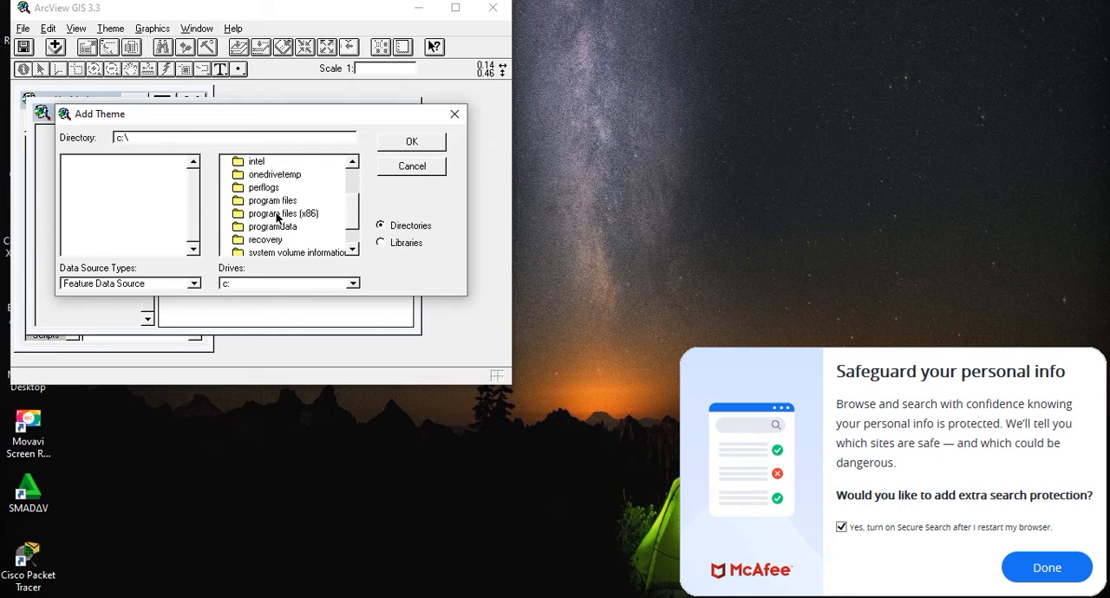
pyautogui.doubleClick(277, 215)
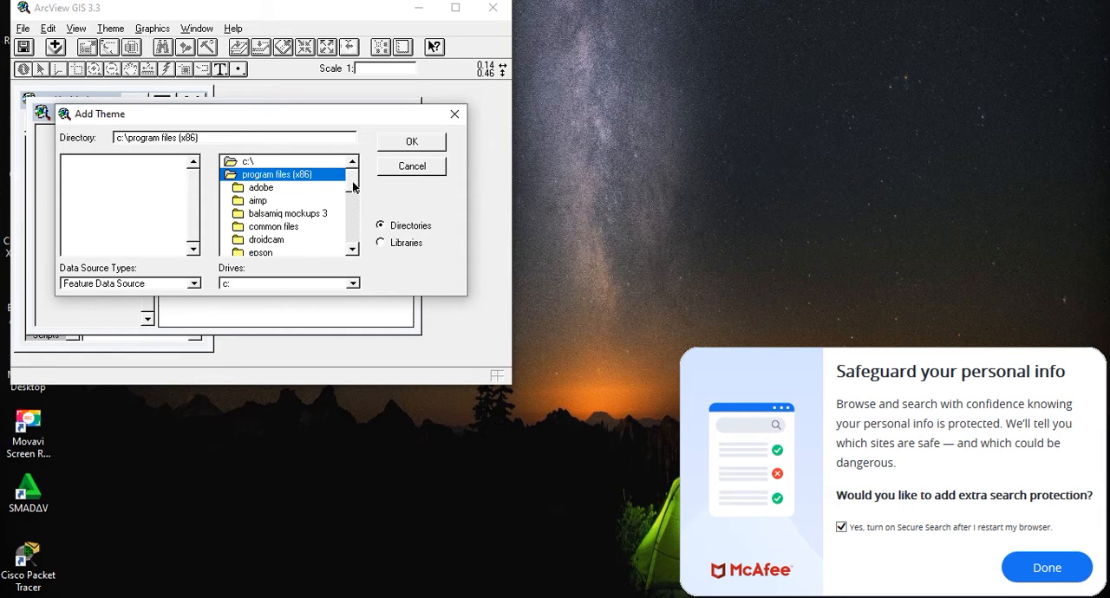
pyautogui.scroll(-3, 353, 186)
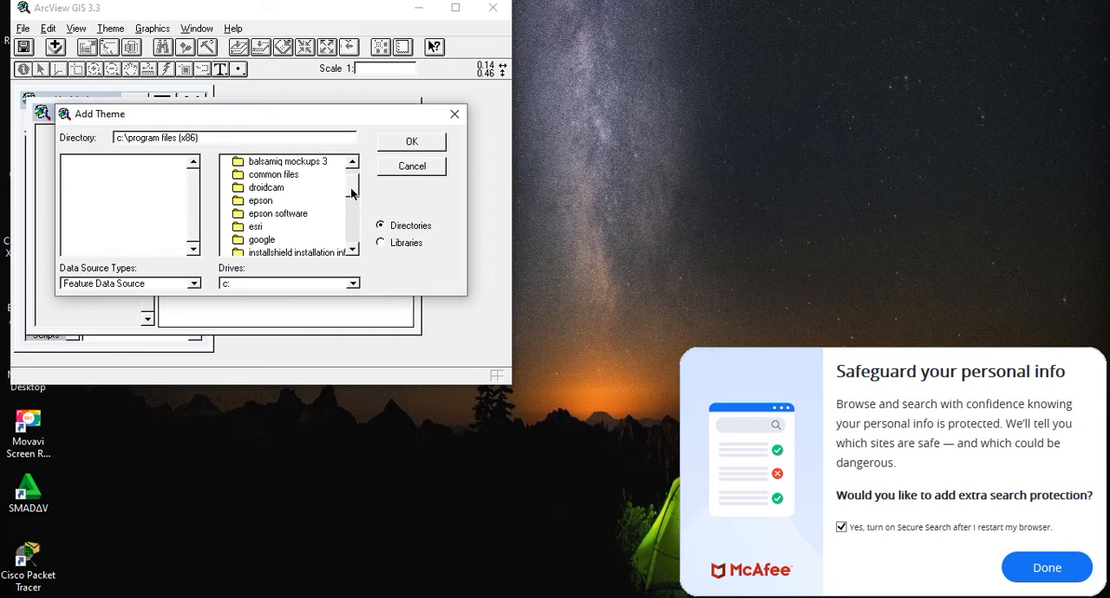
pyautogui.doubleClick(262, 214)
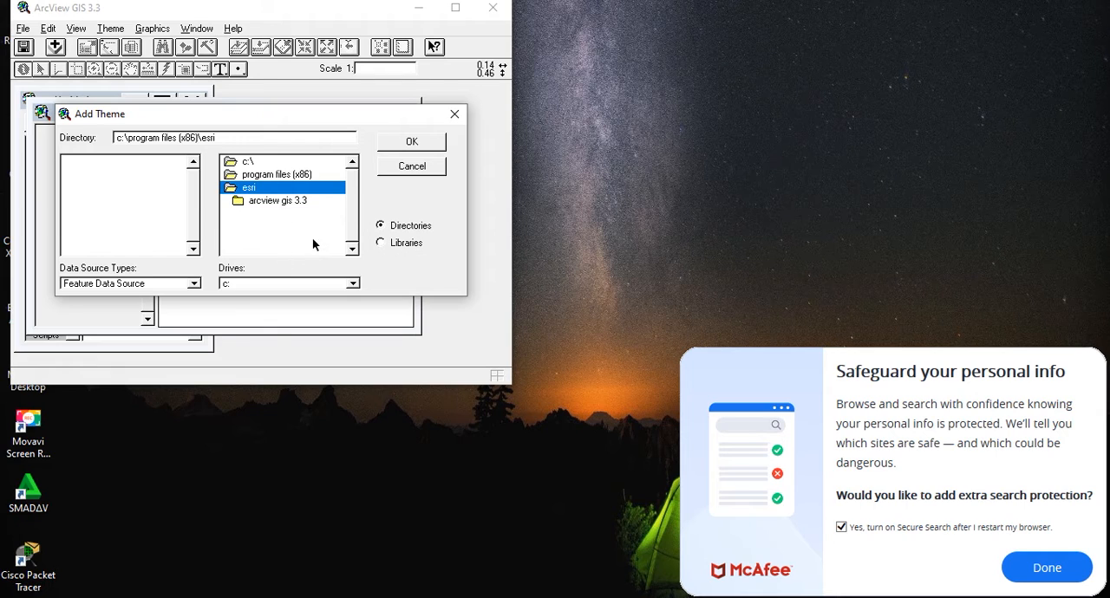
pyautogui.doubleClick(271, 201)
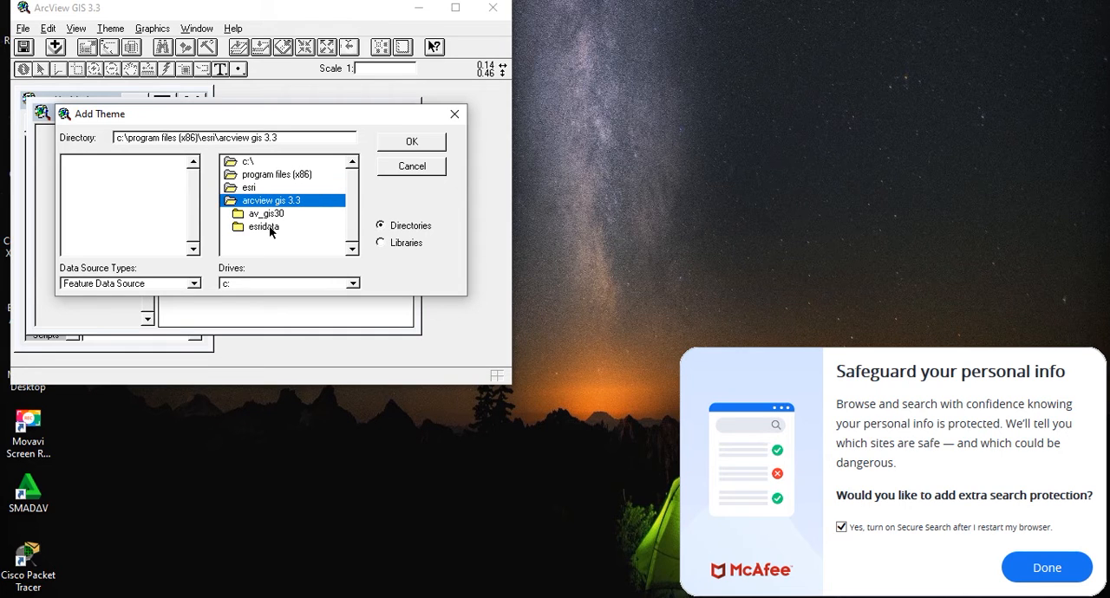
pyautogui.doubleClick(269, 227)
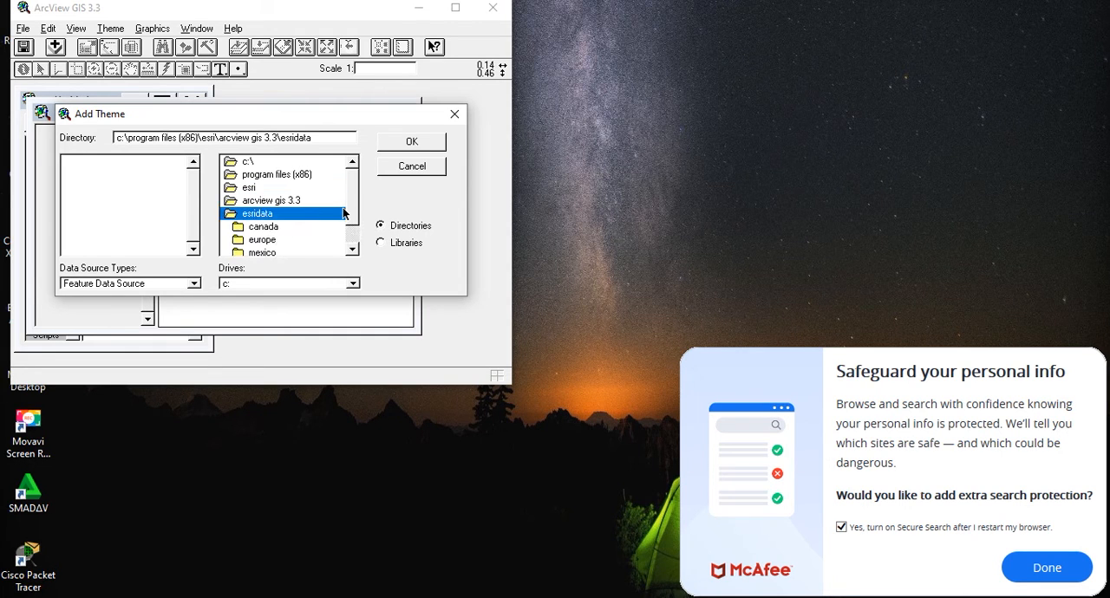
pyautogui.moveTo(354, 210); pyautogui.dragTo(353, 236)
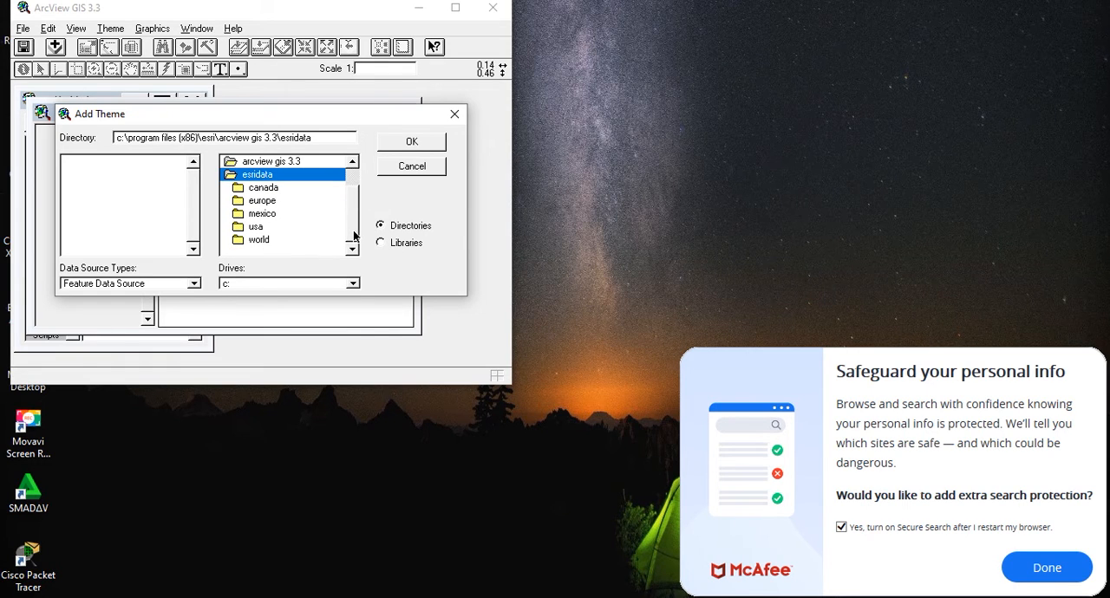
pyautogui.doubleClick(259, 228)
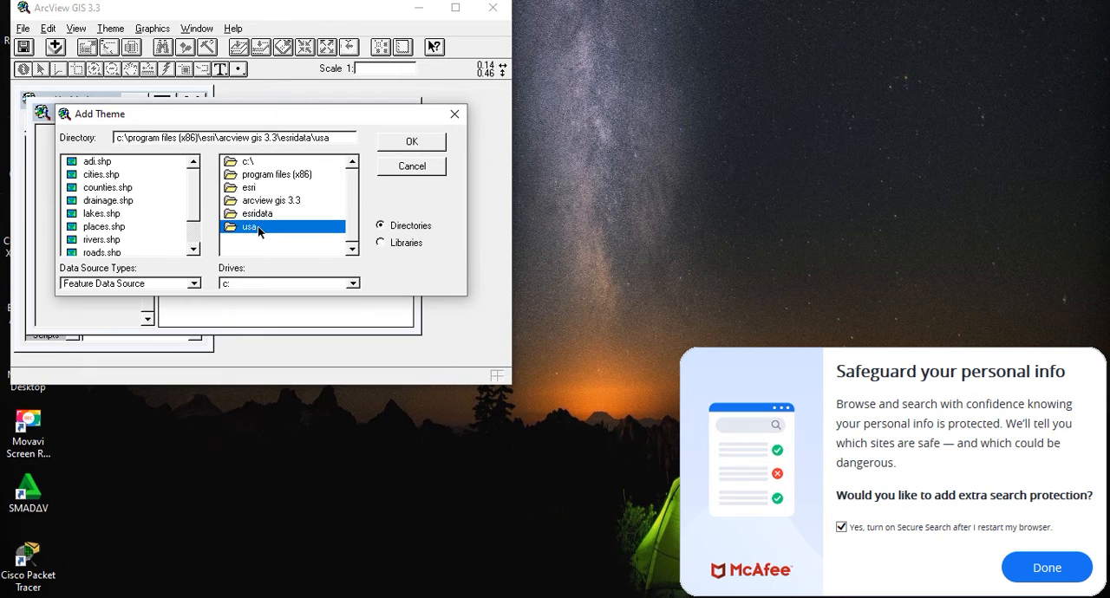
# Step: Add states.shp from the usa folder to View1 as a theme
pyautogui.moveTo(195, 208); pyautogui.dragTo(194, 237)
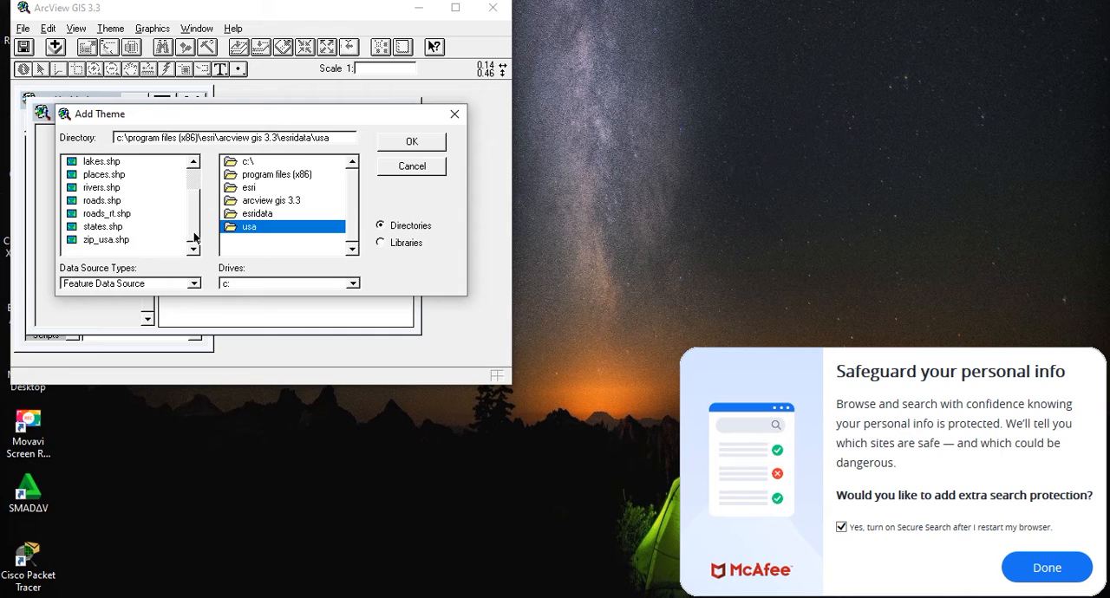
pyautogui.click(97, 229)
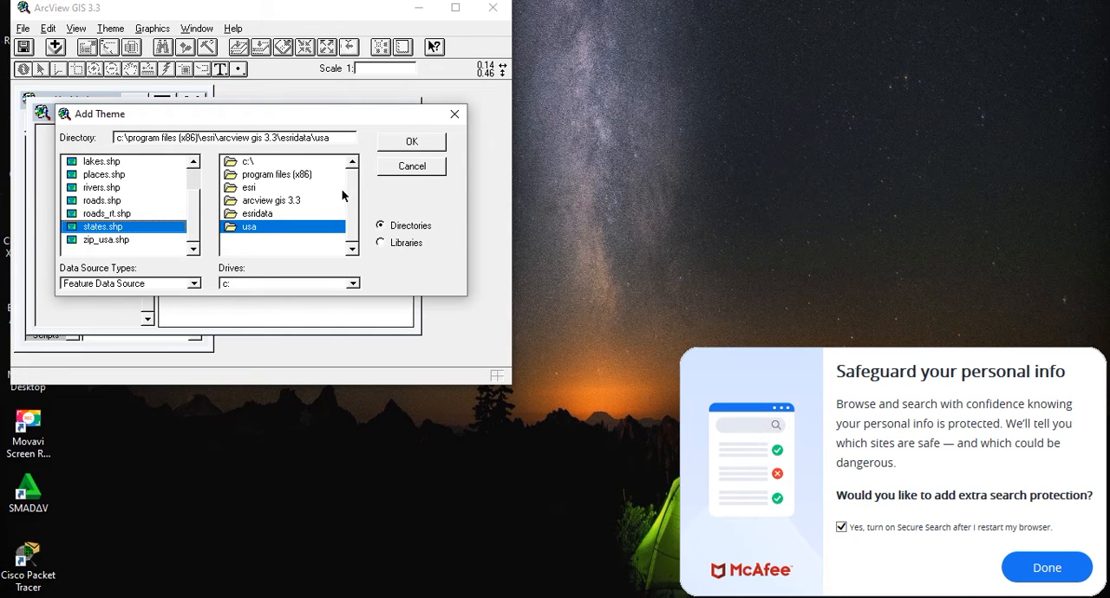
pyautogui.click(412, 143)
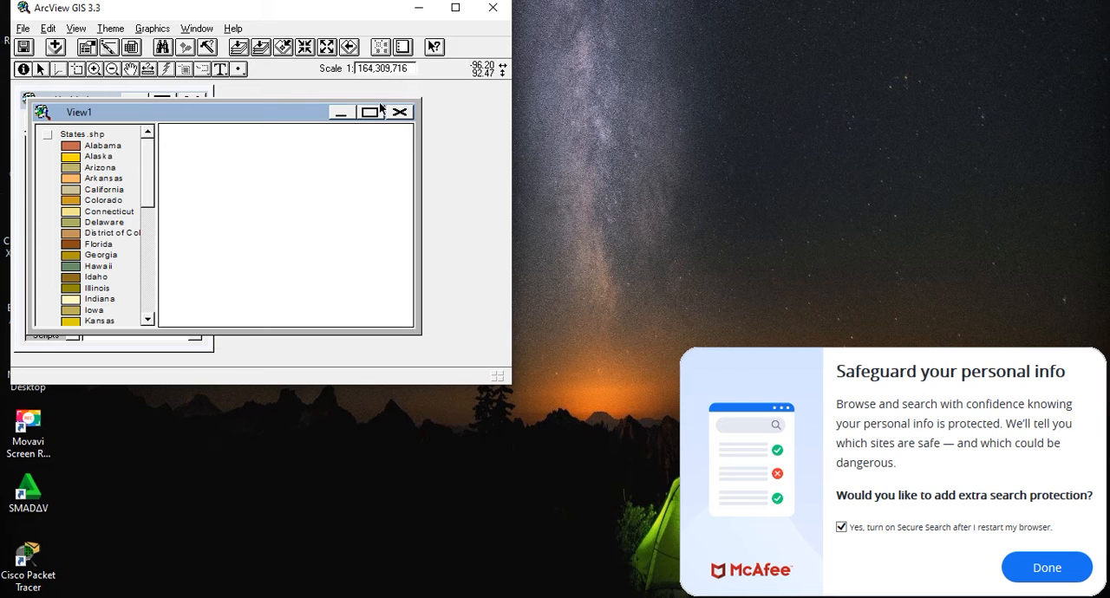
# Step: Arrange an enlarged View1 beside the project window in the maximized program window and display the States.shp theme
pyautogui.click(454, 8)
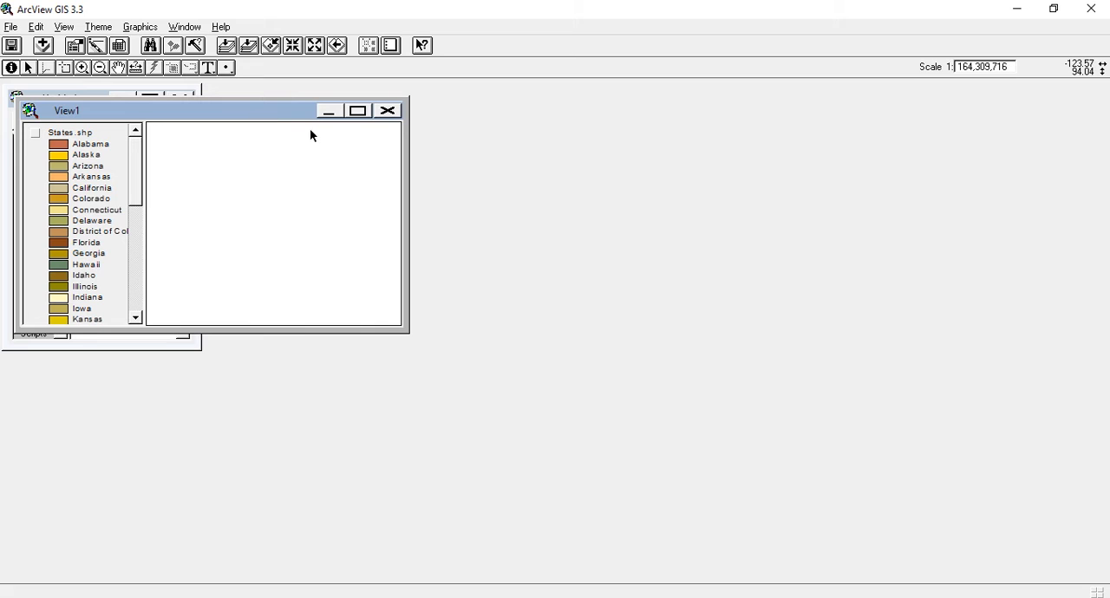
pyautogui.moveTo(407, 127); pyautogui.dragTo(461, 112)
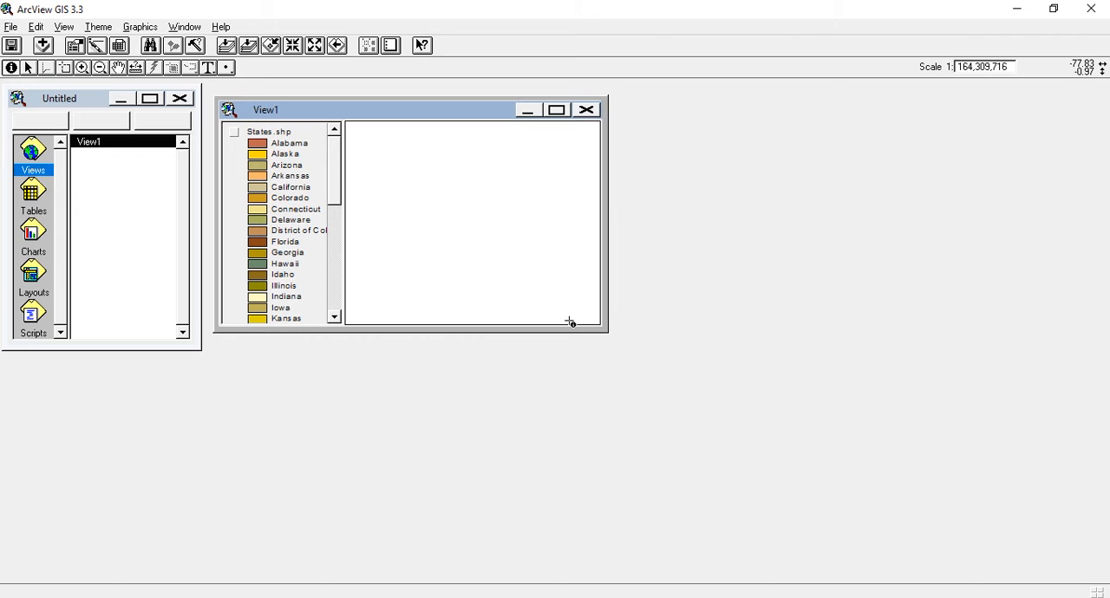
pyautogui.moveTo(604, 329); pyautogui.dragTo(647, 354)
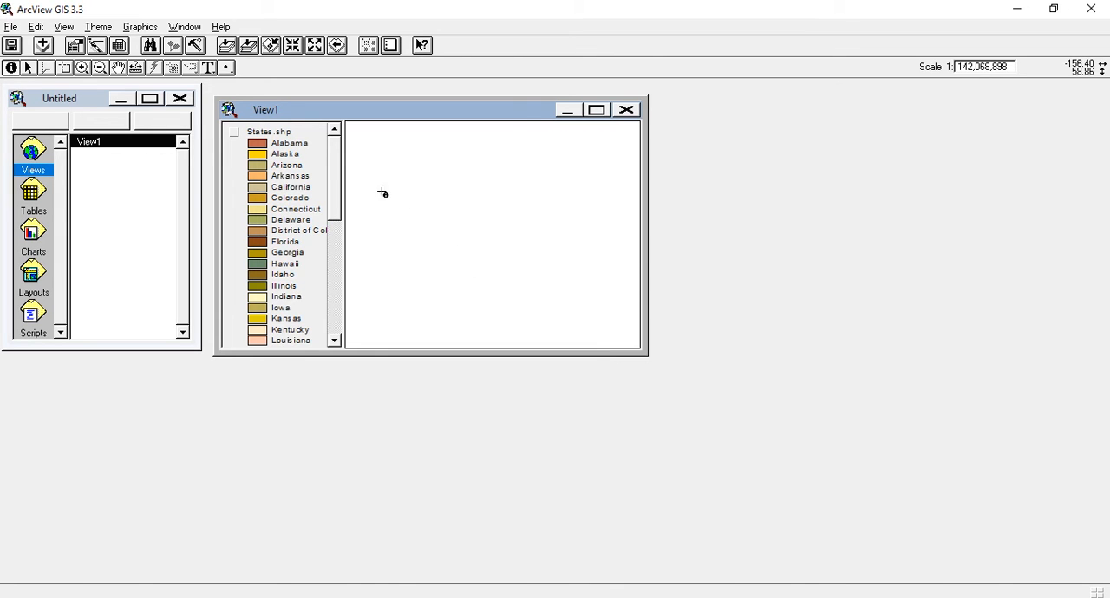
pyautogui.click(233, 135)
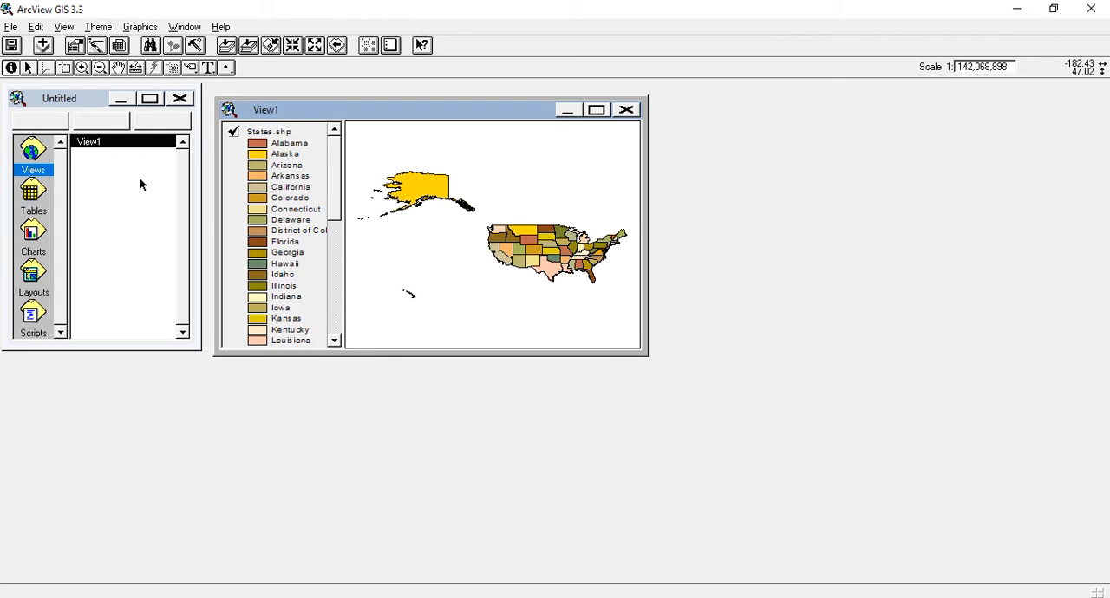
# Step: Add cities.shp from the usa folder to View1 and display the Cities.shp theme on the map
pyautogui.click(11, 49)
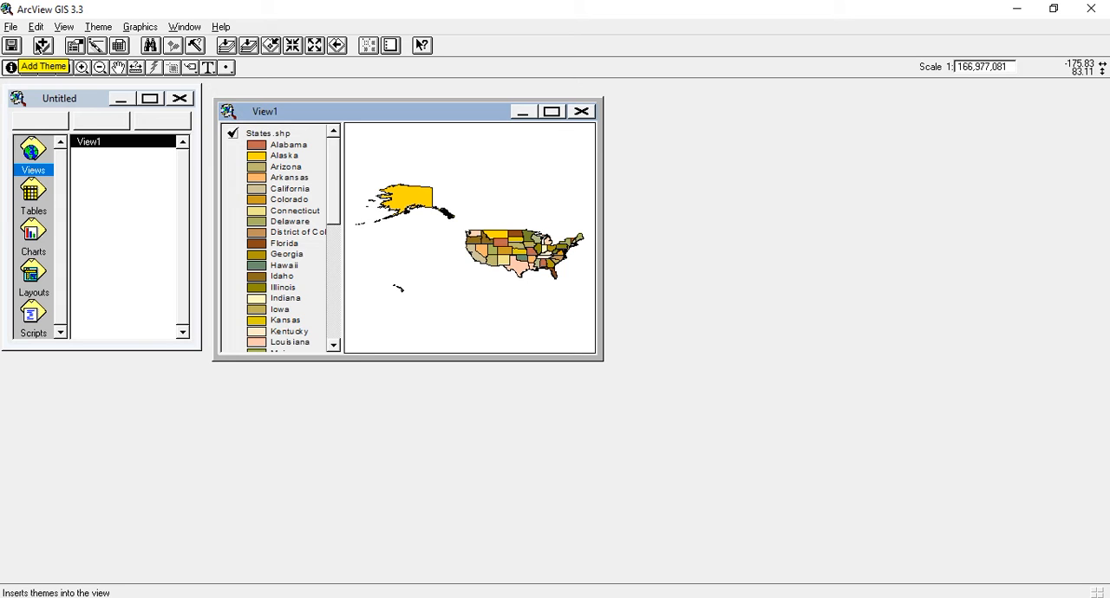
pyautogui.click(42, 46)
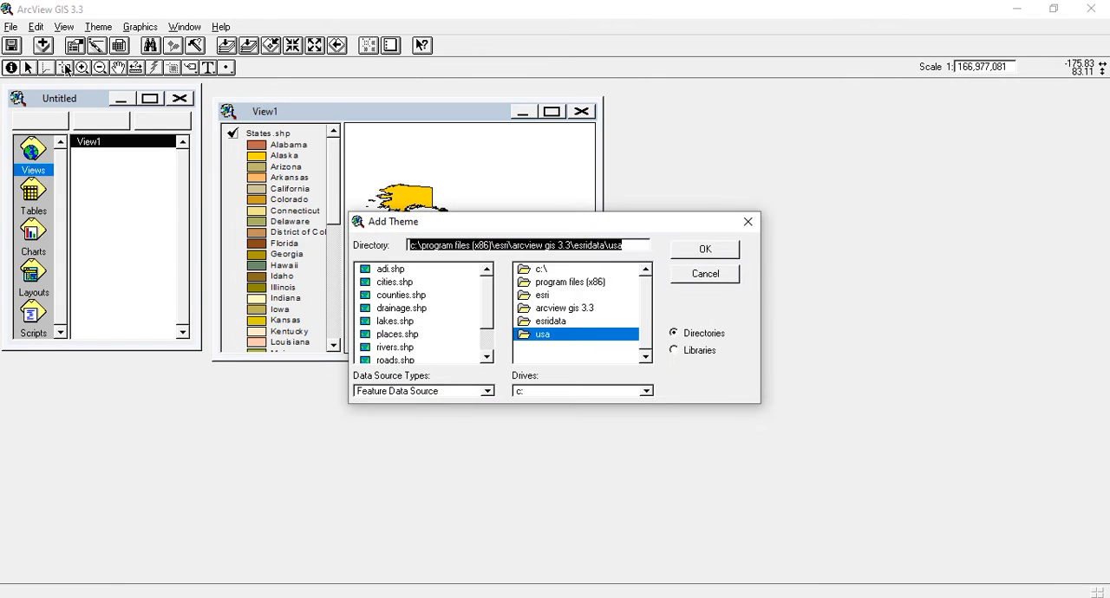
pyautogui.click(400, 286)
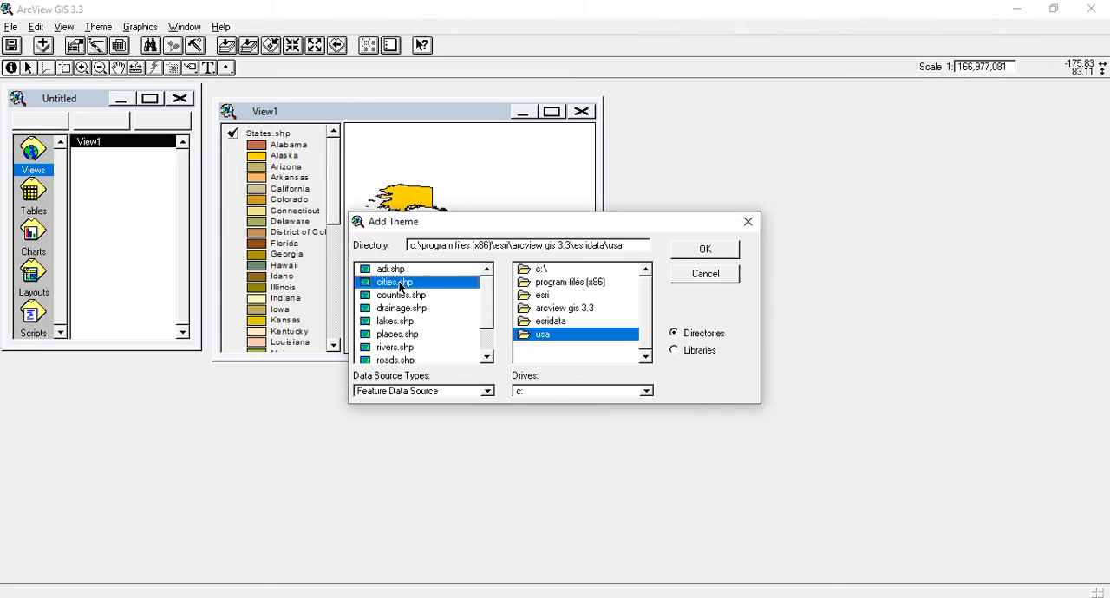
pyautogui.click(698, 251)
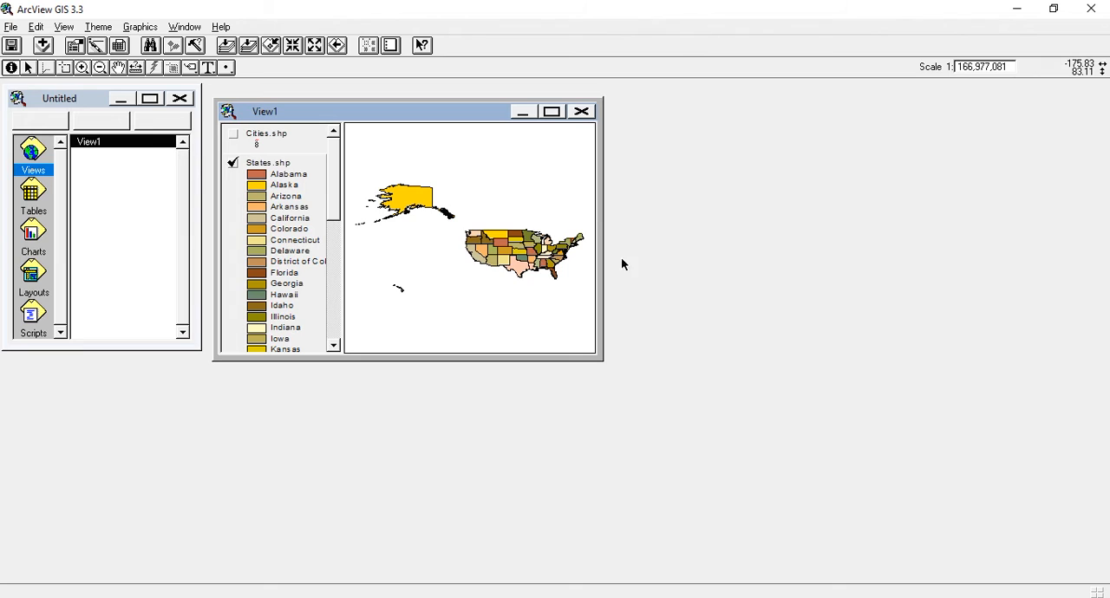
pyautogui.click(235, 136)
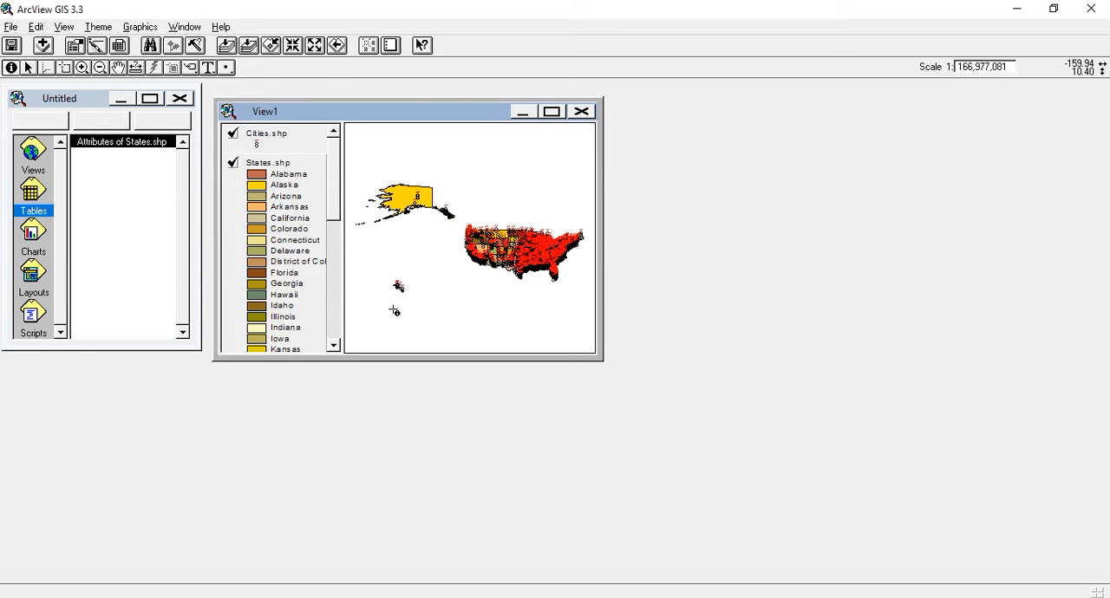
# Step: Maximize View1 and open the attribute table of the States.shp theme
pyautogui.click(552, 111)
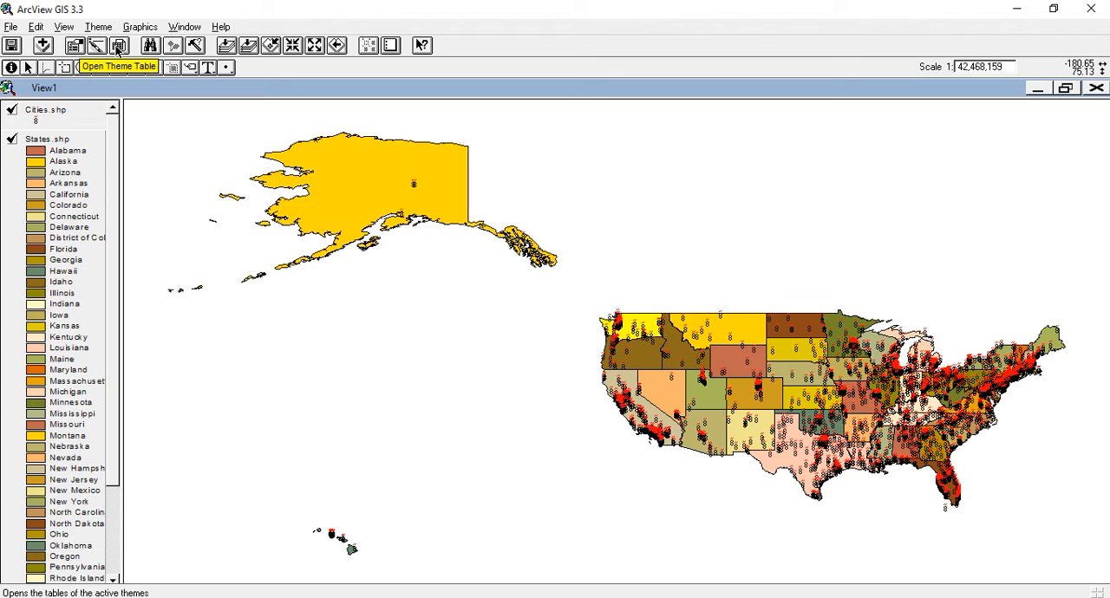
pyautogui.click(117, 45)
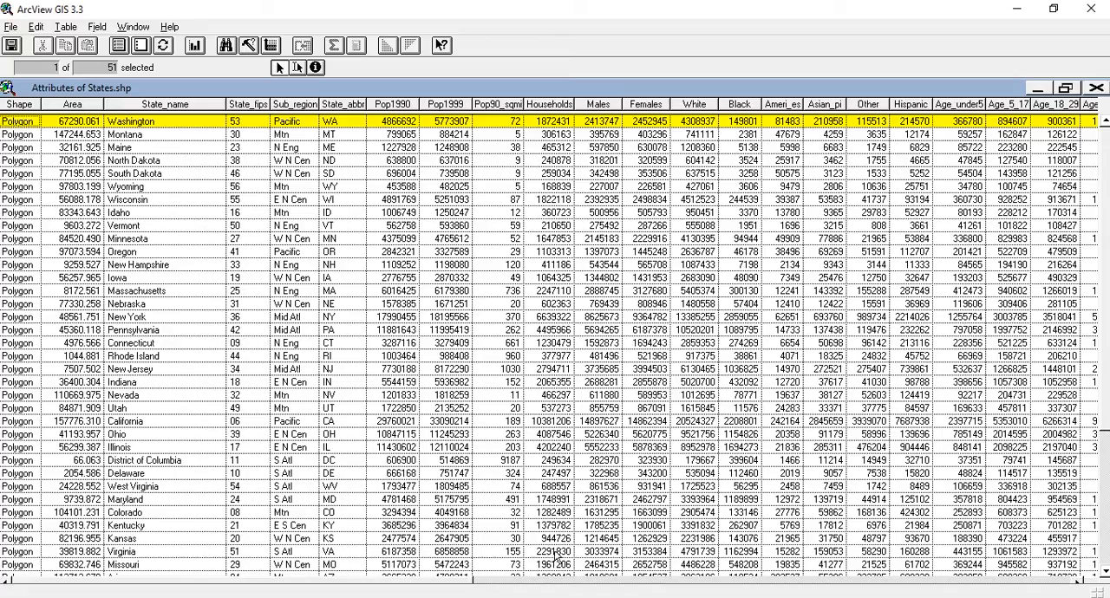
pyautogui.moveTo(457, 586); pyautogui.dragTo(906, 582)
# Step: Add a Number field named jmlj_penduduk to the States.shp attribute table, accepting the shortened field name with the original as alias
pyautogui.click(97, 27)
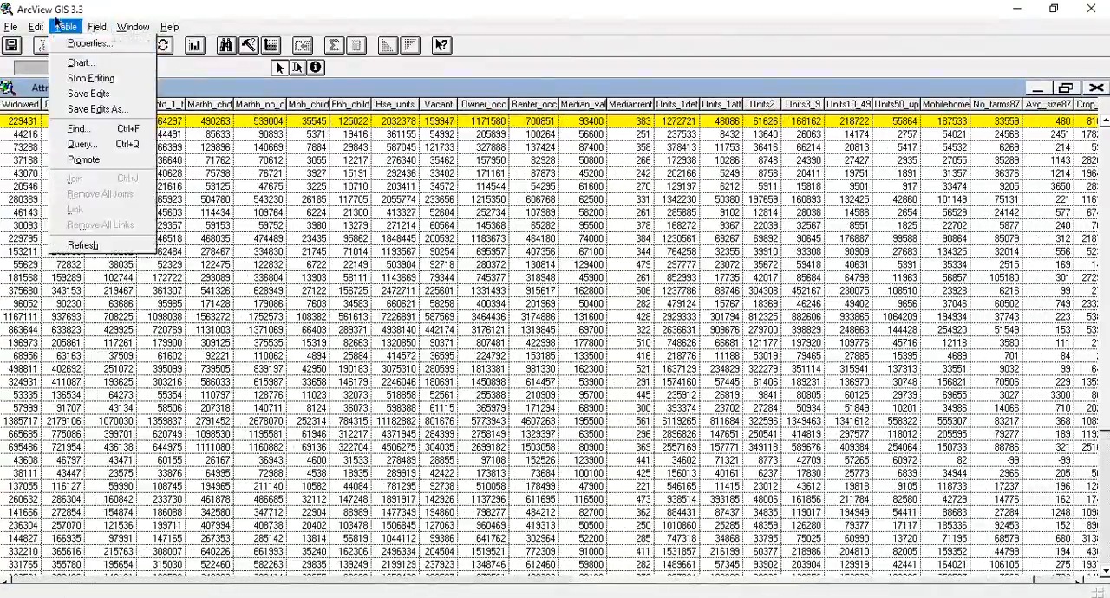
pyautogui.moveTo(36, 27)
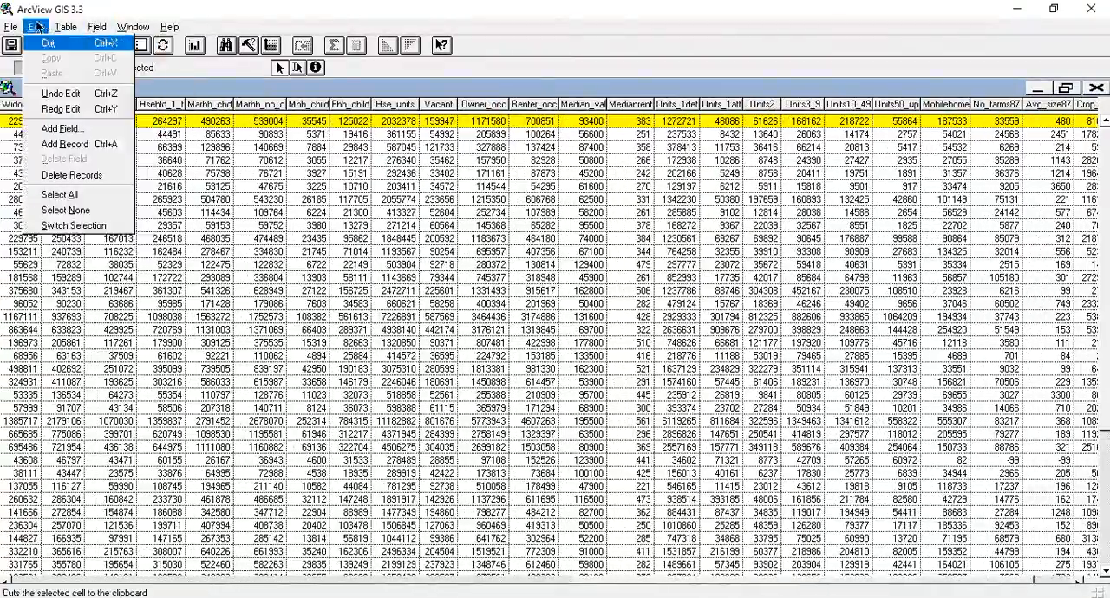
pyautogui.click(50, 130)
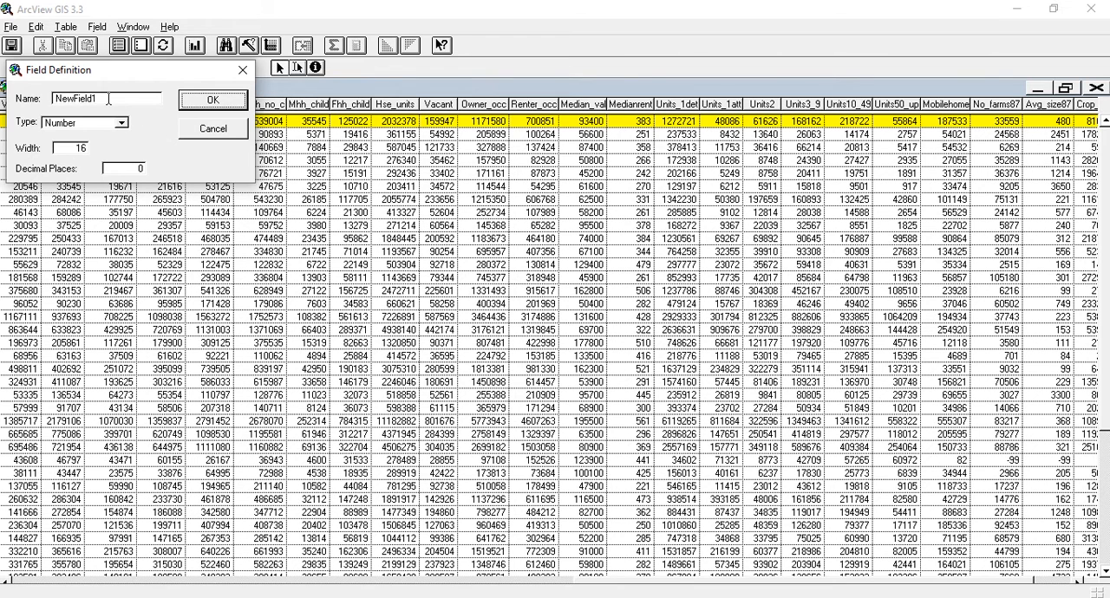
pyautogui.press('BackSpace')
pyautogui.press('BackSpace')
pyautogui.press('BackSpace')
pyautogui.press('BackSpace')
pyautogui.press('BackSpace')
pyautogui.press('BackSpace')
pyautogui.press('BackSpace')
pyautogui.press('BackSpace')
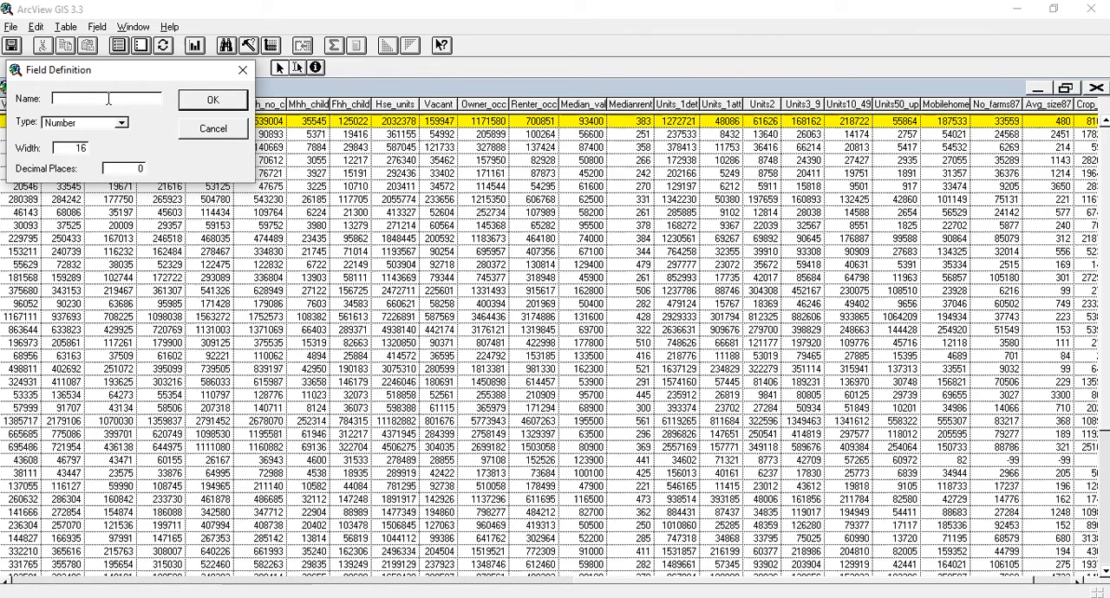
pyautogui.write('jml_penduduk')
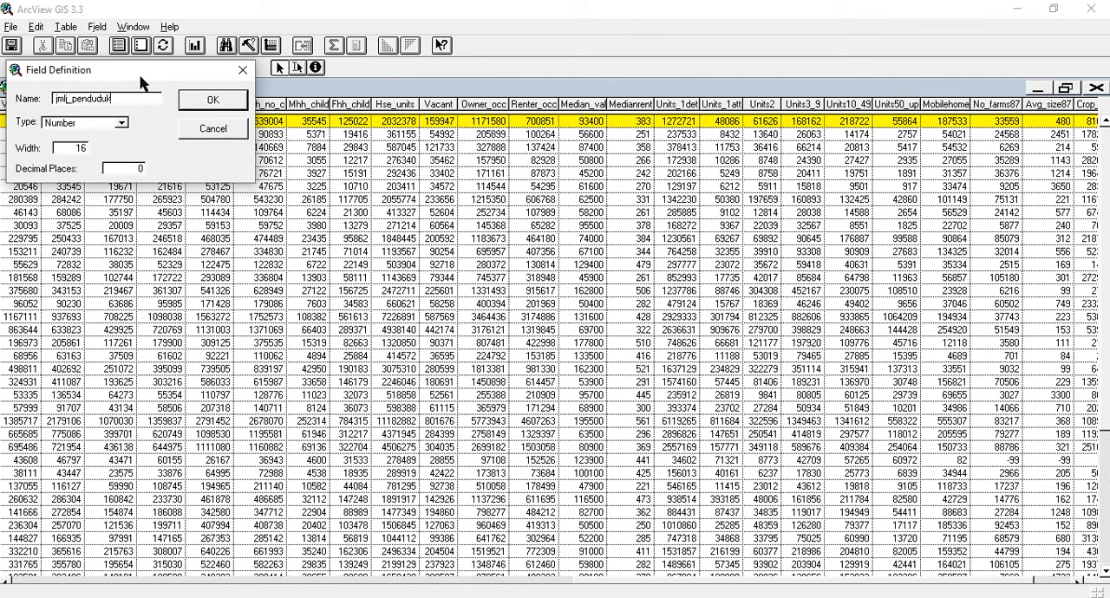
pyautogui.click(121, 125)
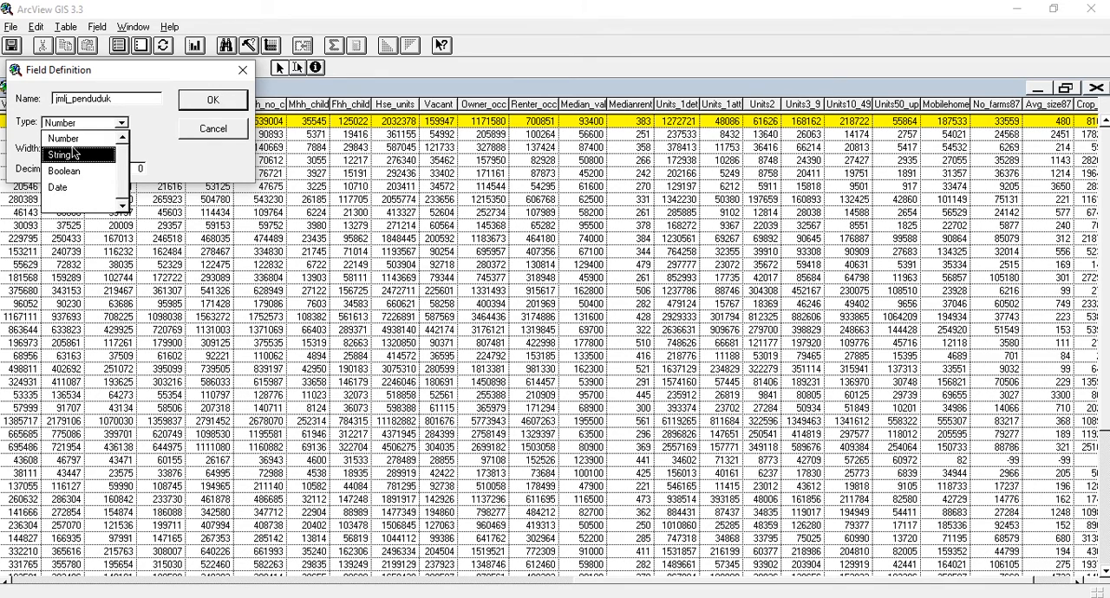
pyautogui.click(73, 140)
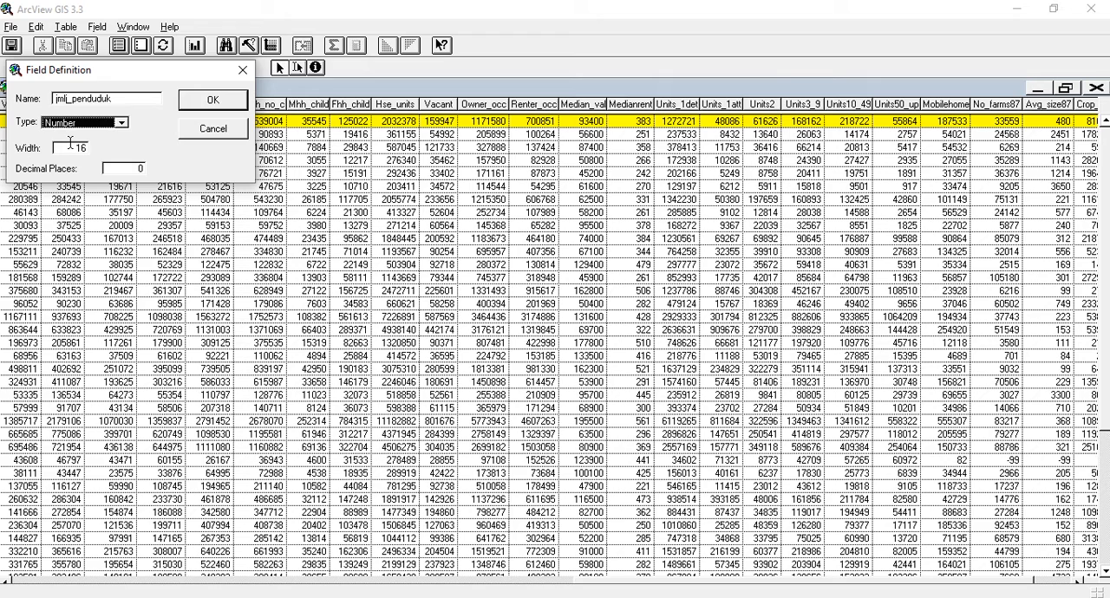
pyautogui.click(206, 104)
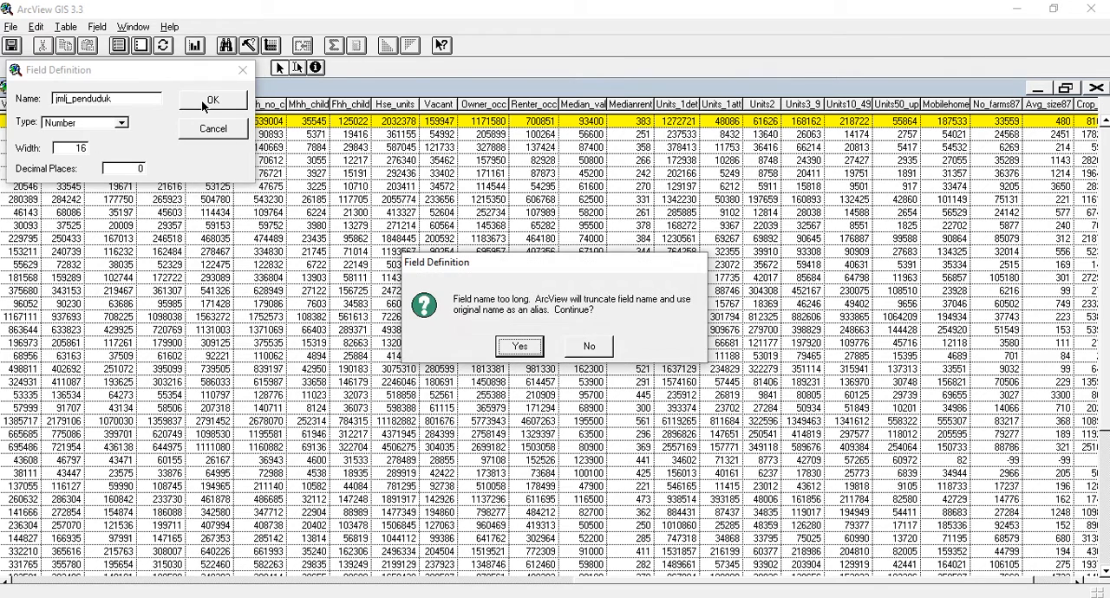
pyautogui.click(521, 345)
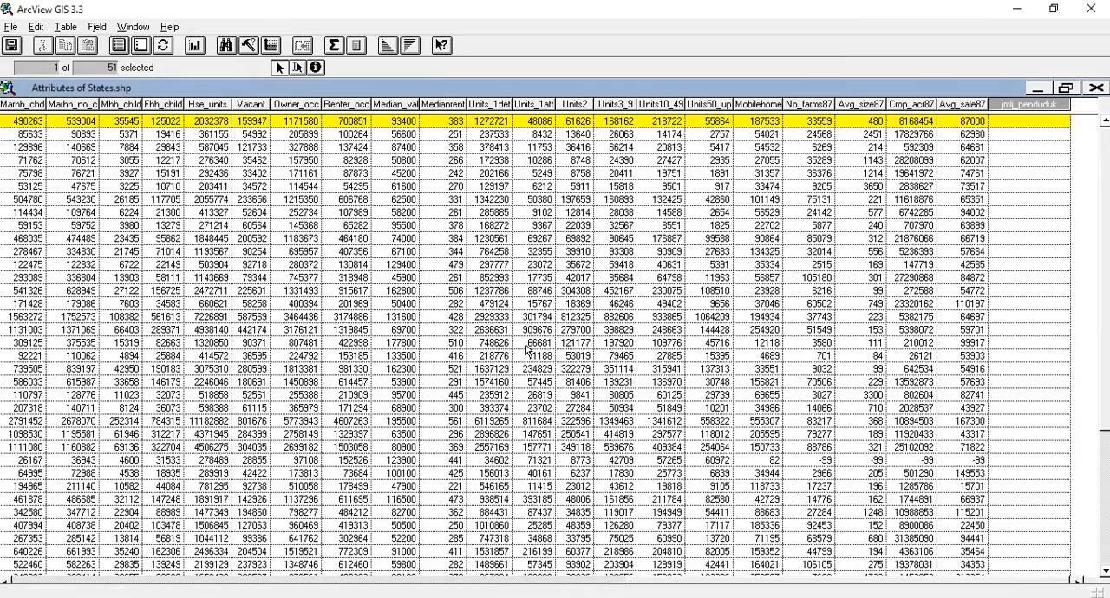
# Step: Fill the jmlj_penduduk field of the first three records with 5343, 323 and 3322
pyautogui.click(1029, 123)
pyautogui.click(297, 68)
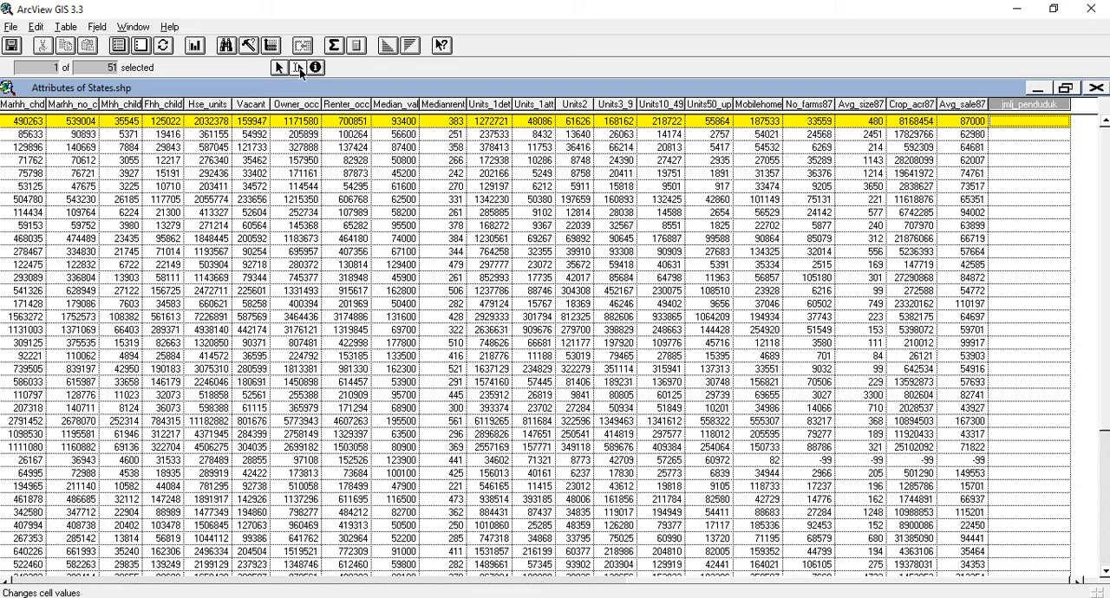
pyautogui.click(1029, 126)
pyautogui.write('5343')
pyautogui.click(1023, 137)
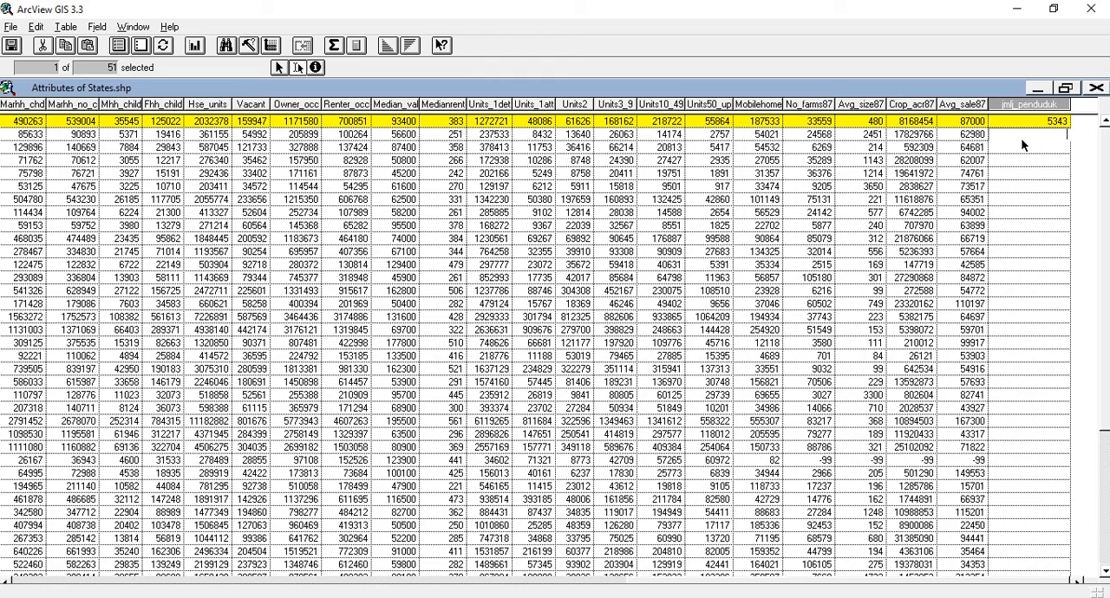
pyautogui.write('323')
pyautogui.click(1025, 148)
pyautogui.write('3322')
pyautogui.click(1016, 176)
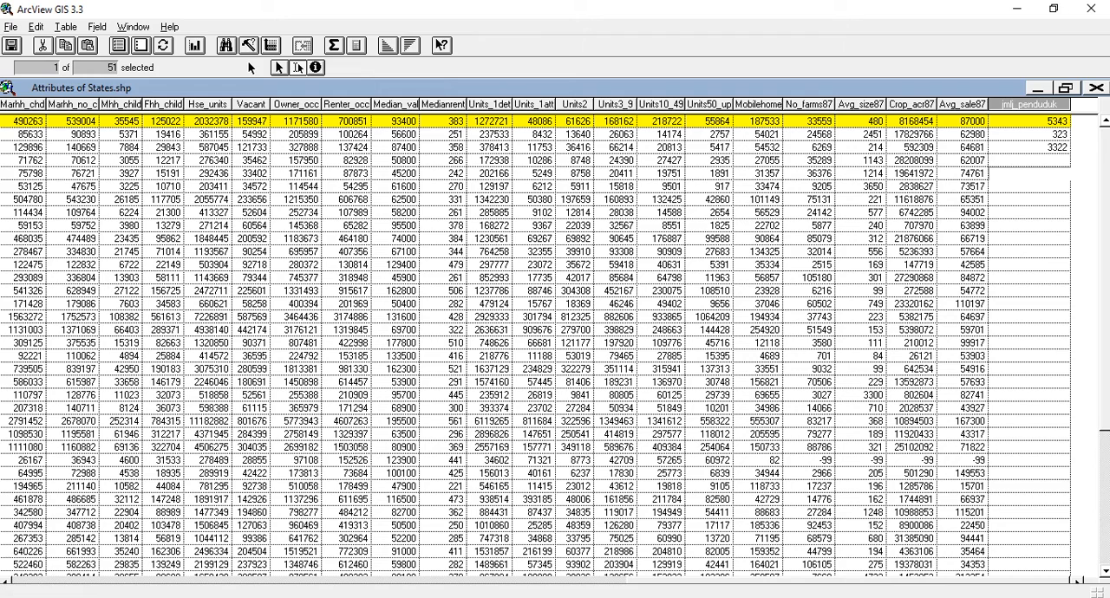
# Step: Stop editing the States.shp attribute table and save the edits
pyautogui.click(68, 27)
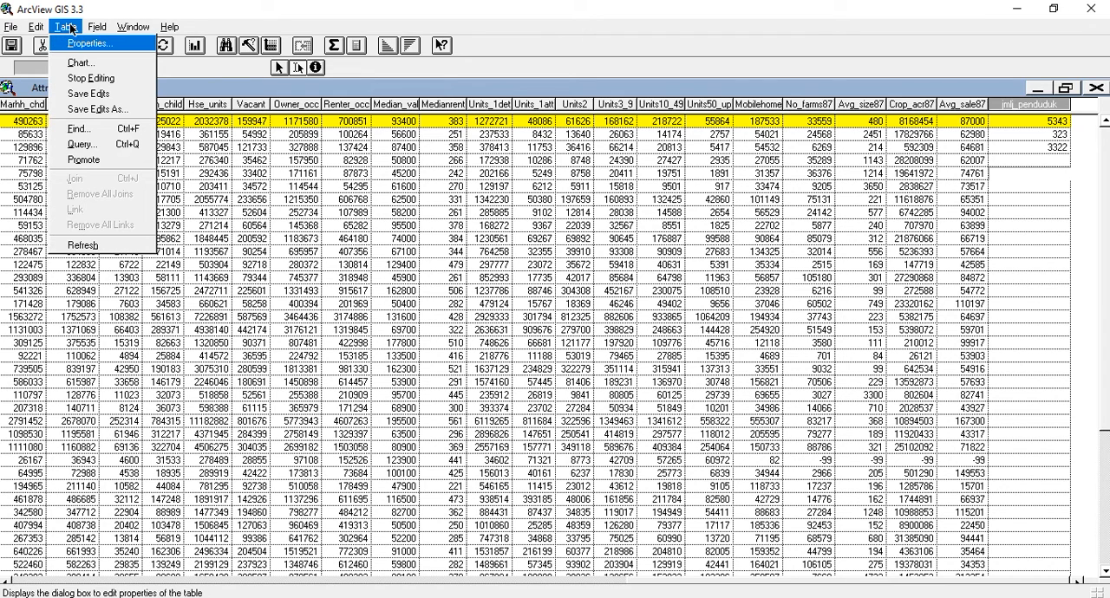
pyautogui.click(88, 79)
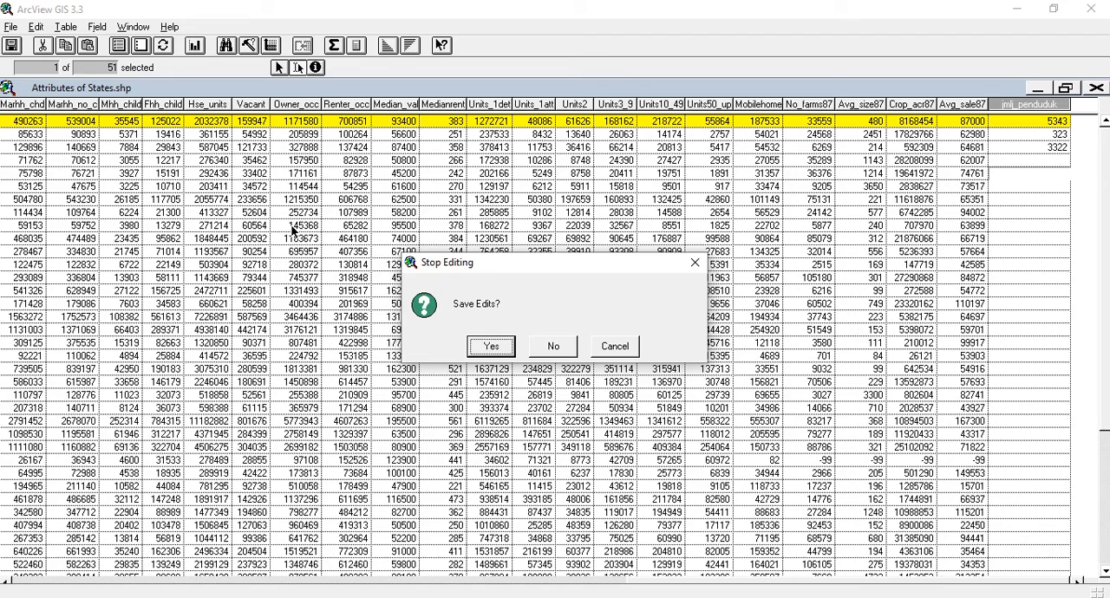
pyautogui.click(490, 347)
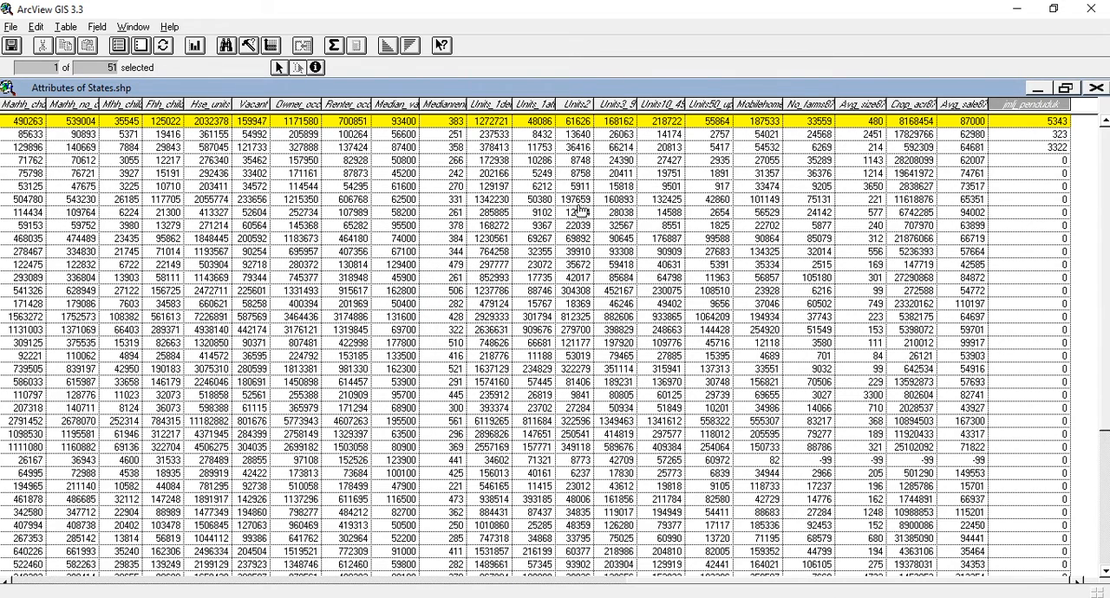
pyautogui.hotkey('alt', 'h')
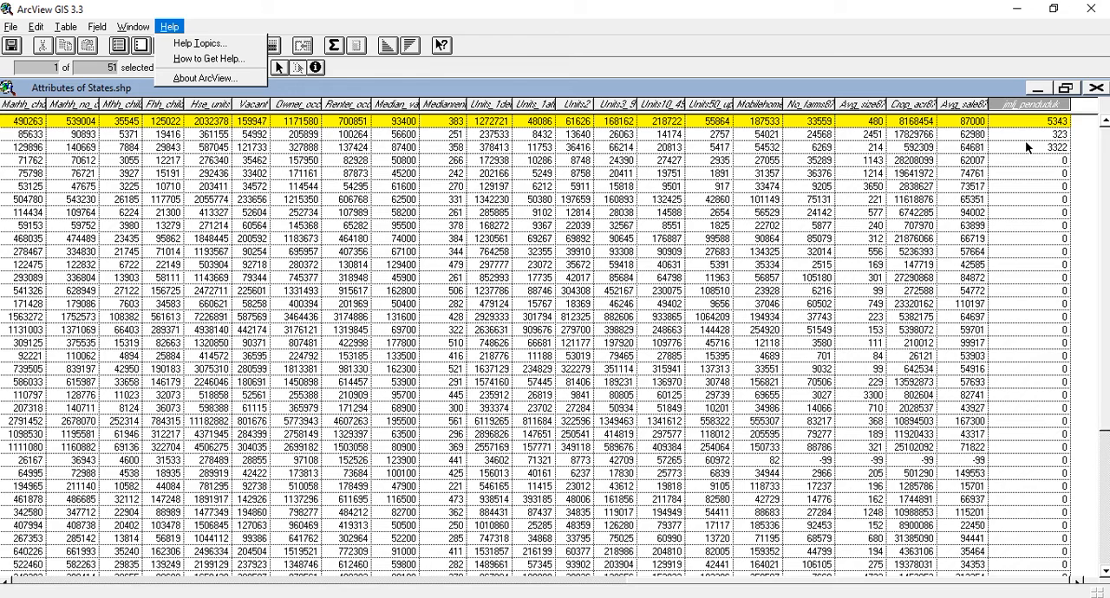
pyautogui.press('Escape')
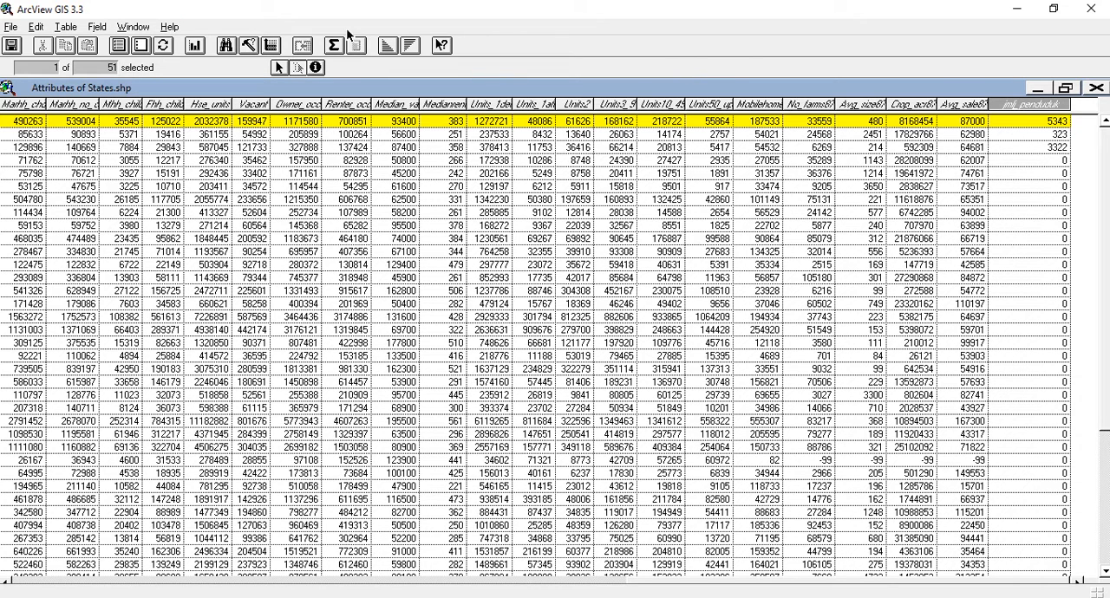
# Step: Start editing the States.shp table again, delete the jmlj_penduduk field, and close the table
pyautogui.click(66, 27)
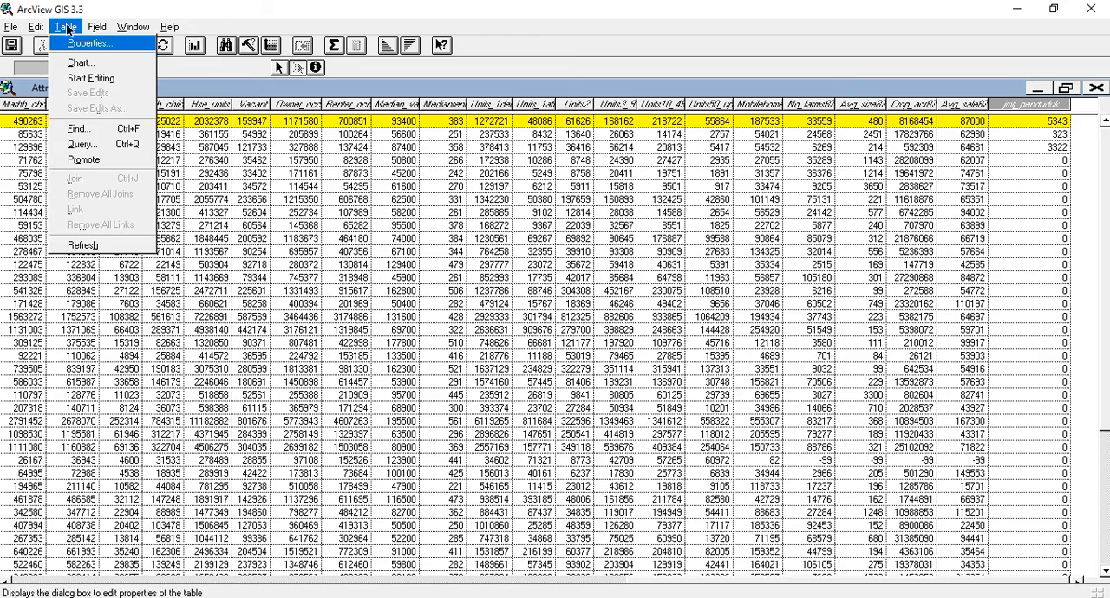
pyautogui.click(84, 78)
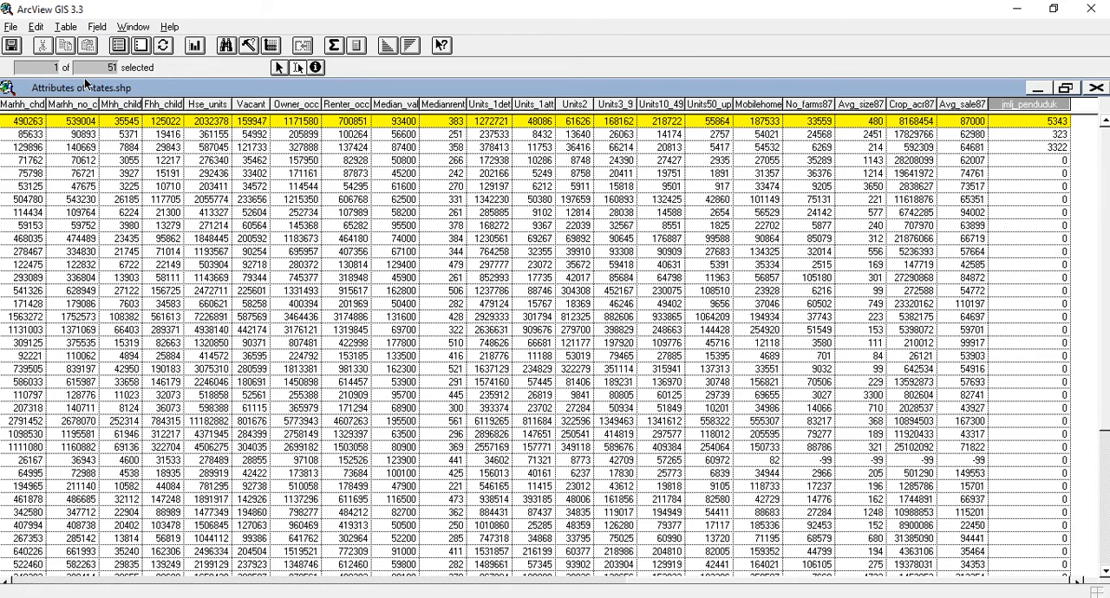
pyautogui.click(35, 27)
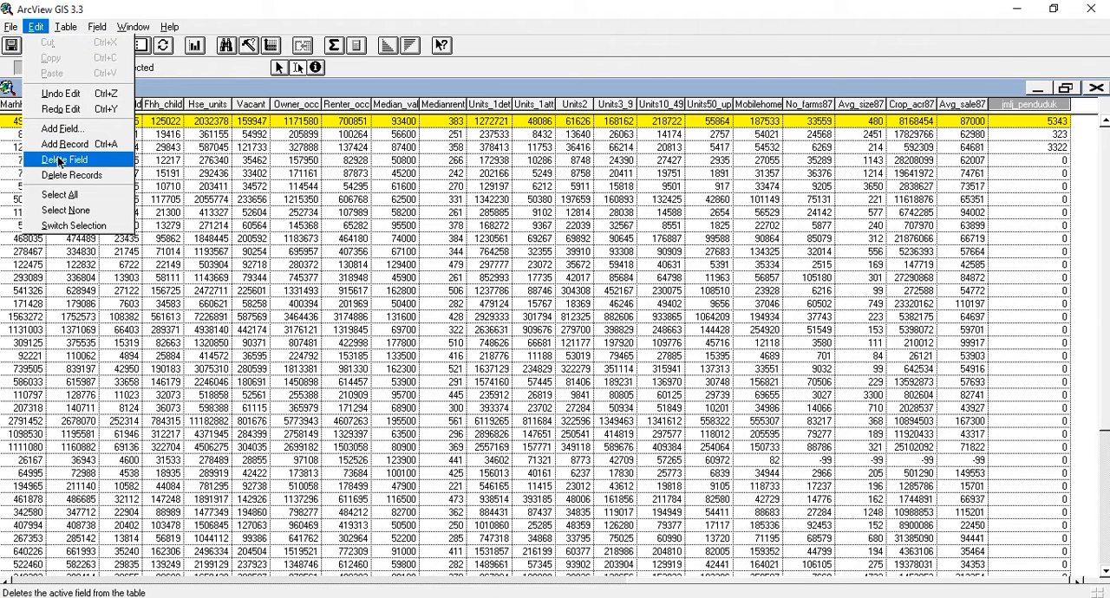
pyautogui.click(85, 161)
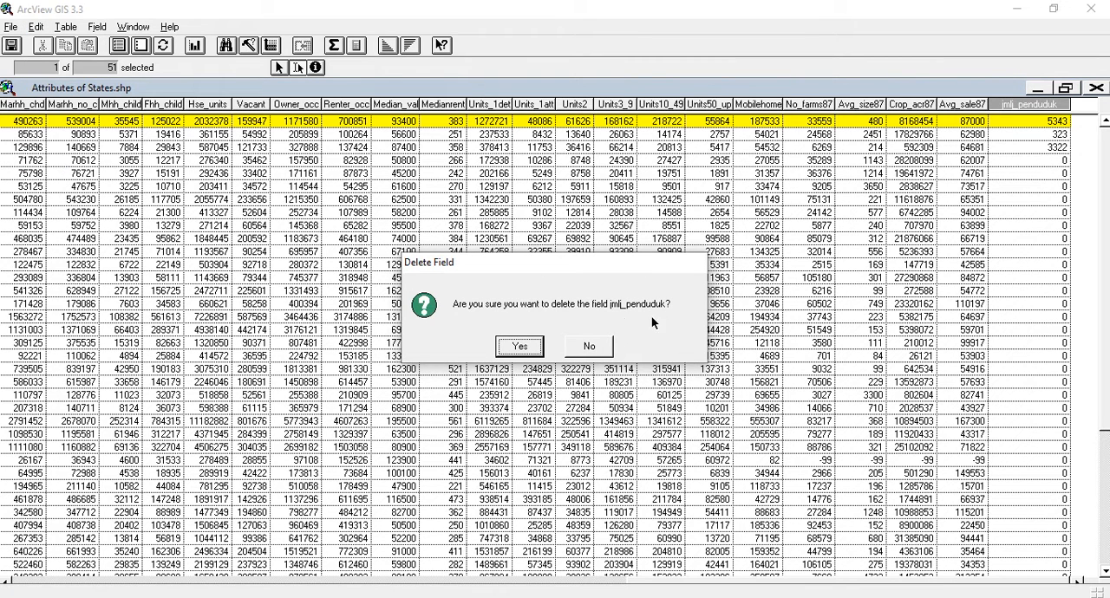
pyautogui.click(520, 347)
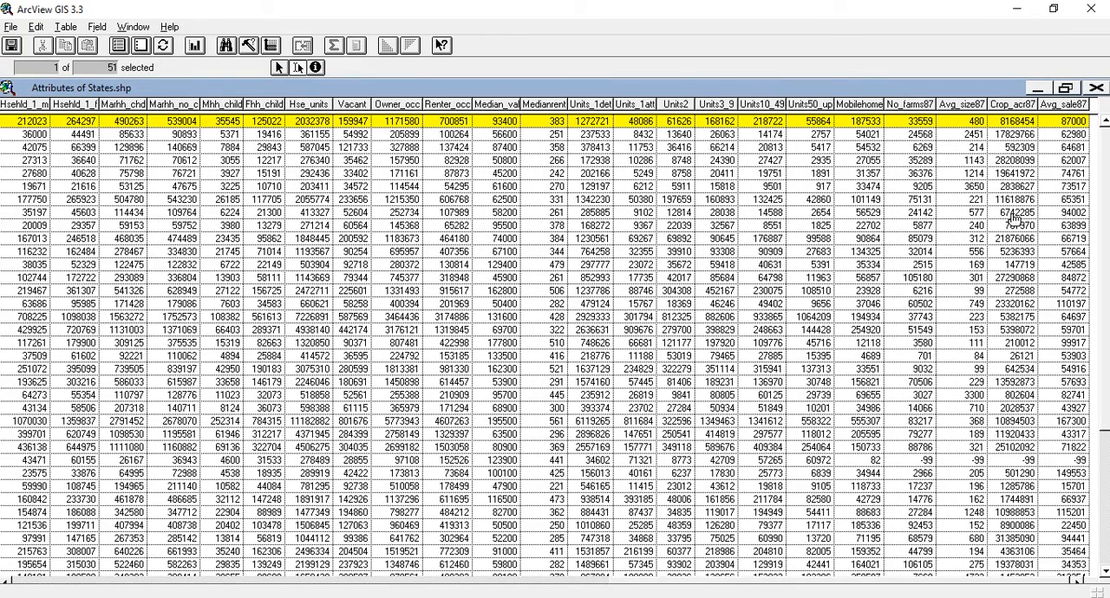
pyautogui.click(1096, 88)
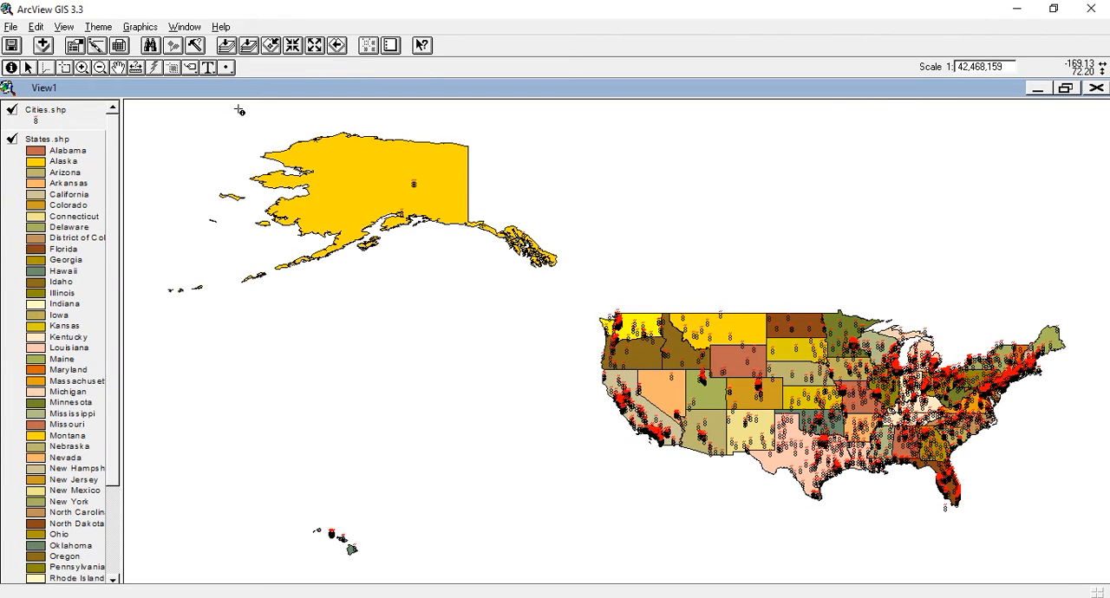
# Step: Zoom View1 to the full extent, to the active theme's extent, and back to the full extent
pyautogui.click(223, 50)
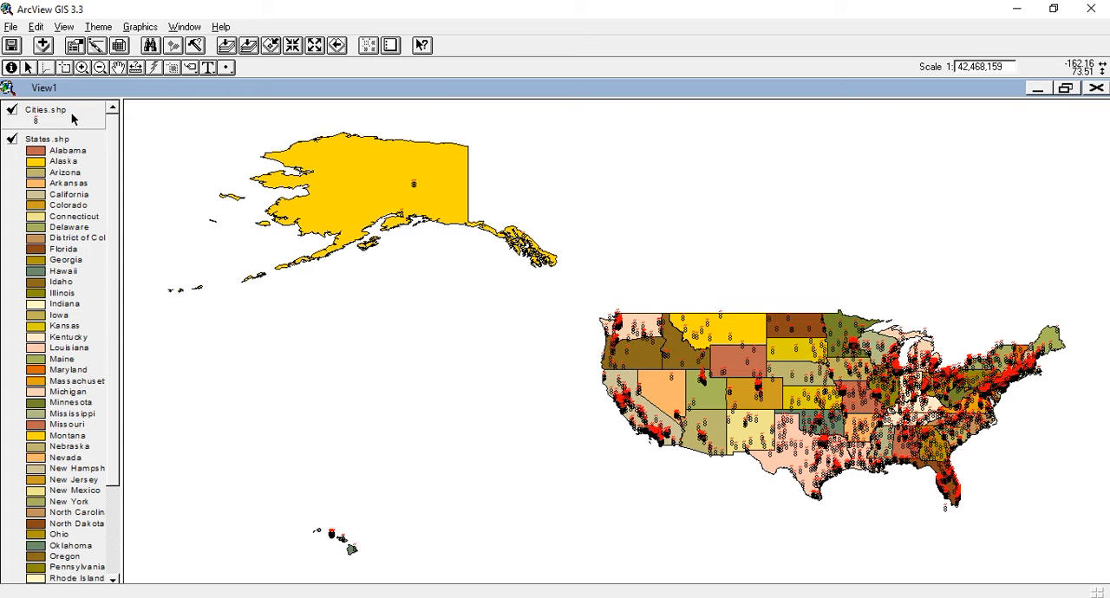
pyautogui.click(249, 49)
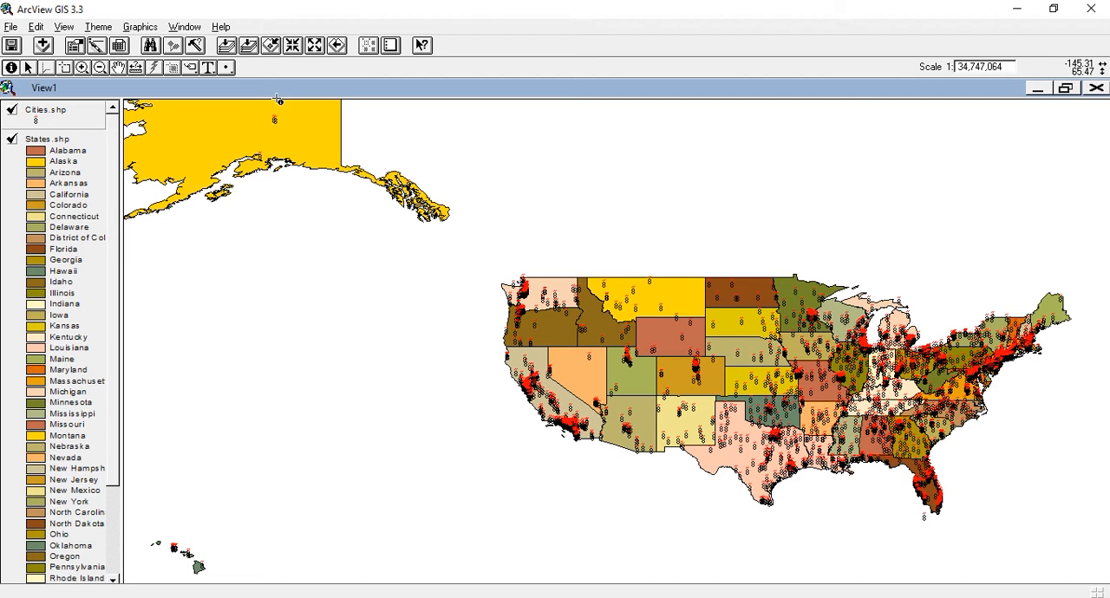
pyautogui.click(226, 46)
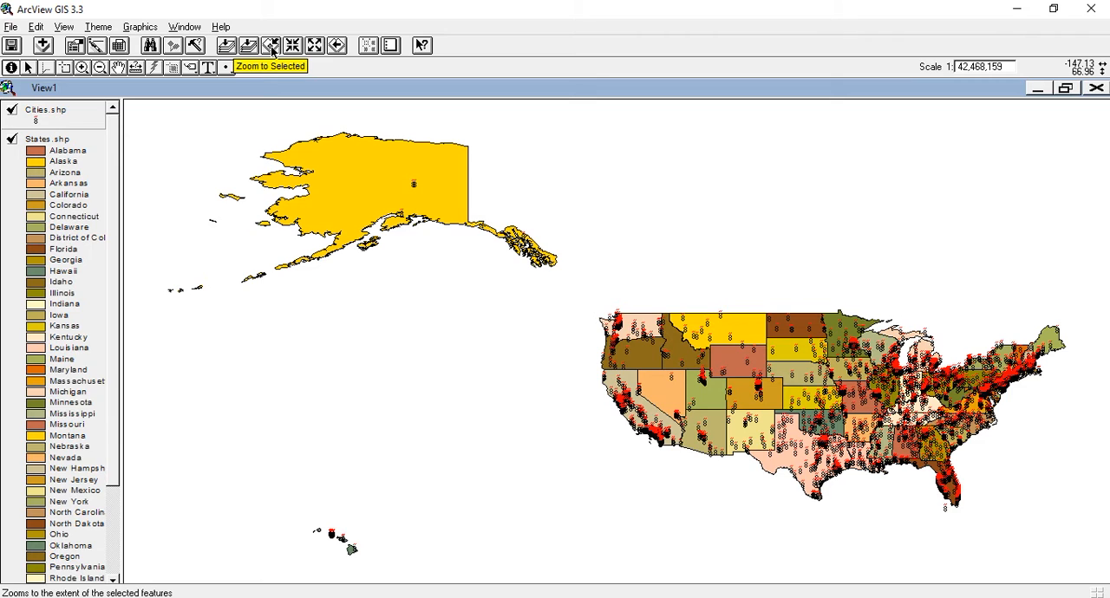
# Step: Find the text "indiana" in the theme attributes to locate it on the map
pyautogui.hotkey('ctrl', 'f')
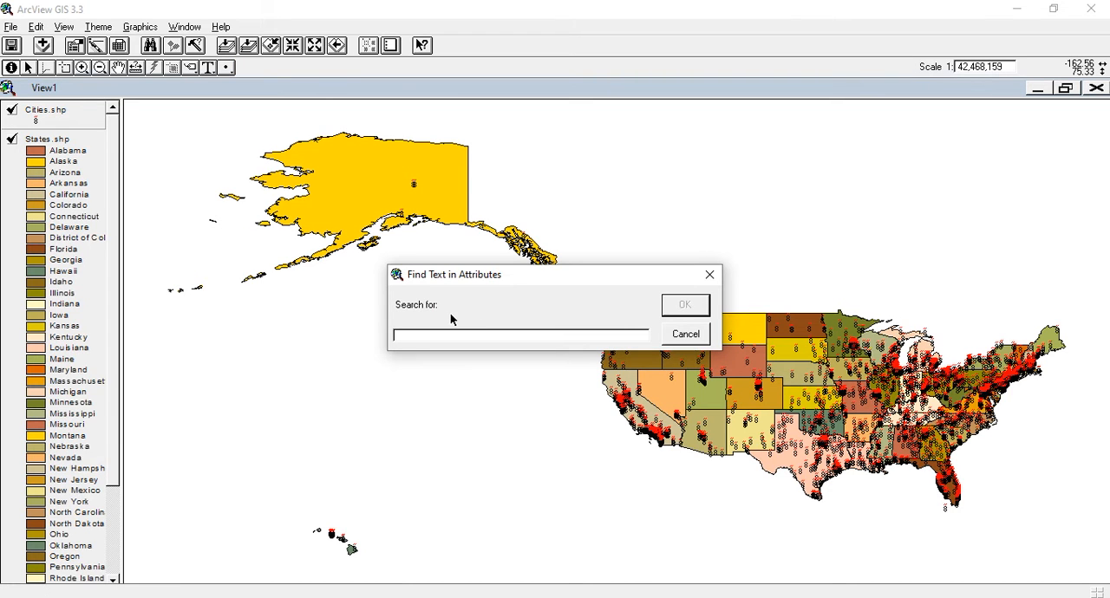
pyautogui.write('indiana')
pyautogui.click(684, 305)
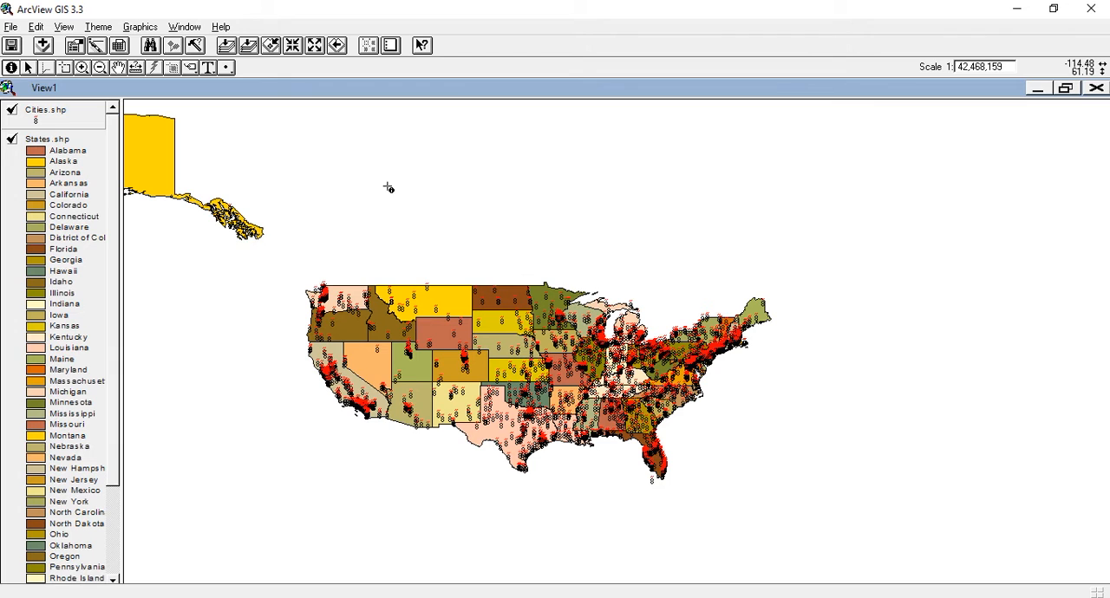
# Step: Show the full extent of all themes, return to the previous extent, and restore the full extent
pyautogui.click(223, 49)
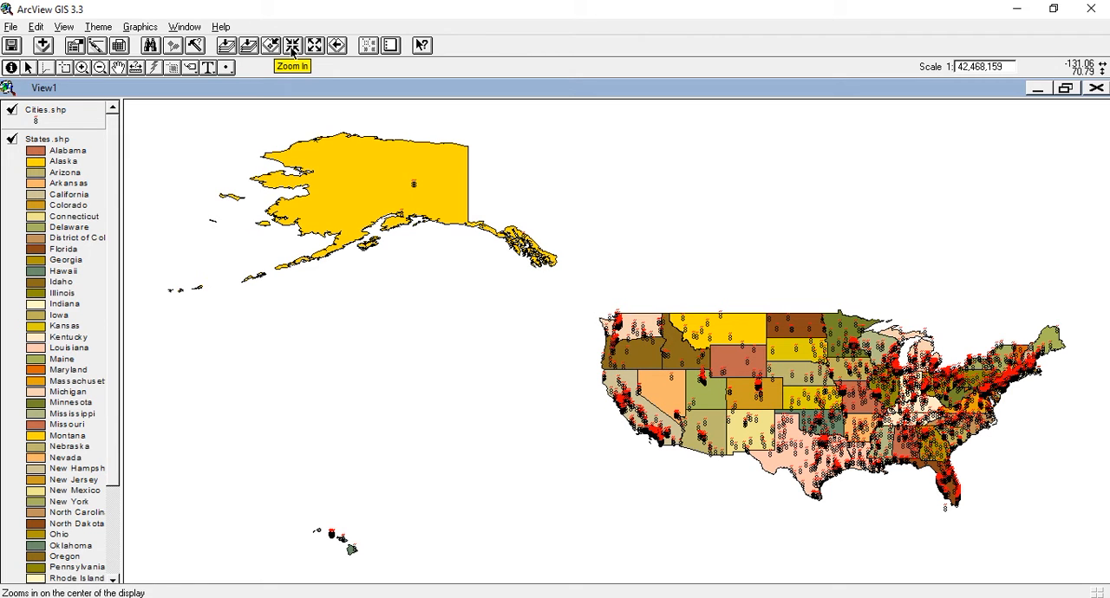
pyautogui.click(341, 48)
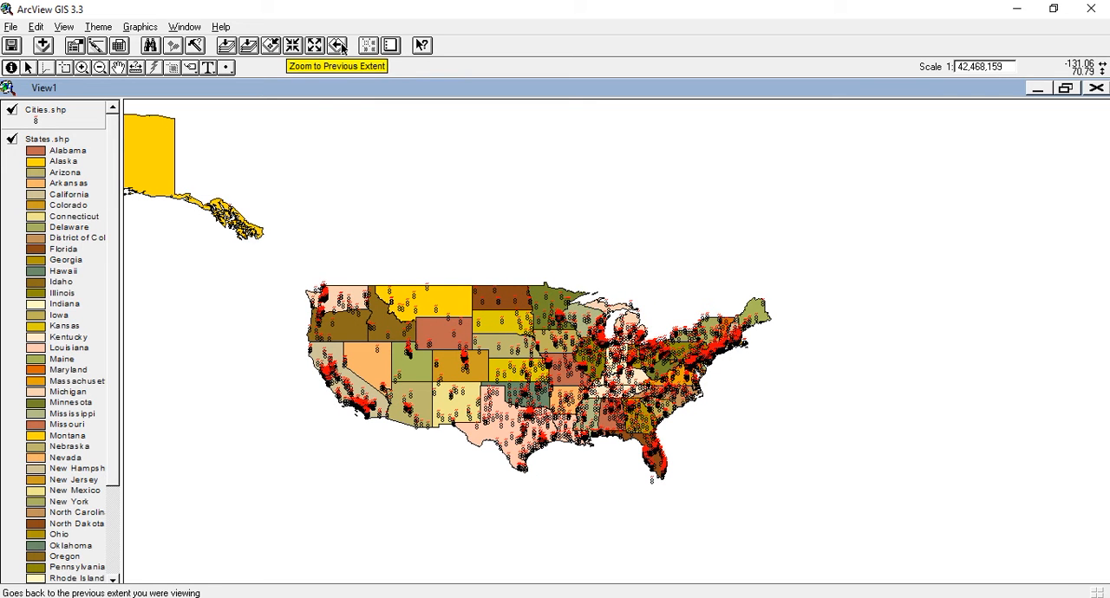
pyautogui.click(225, 45)
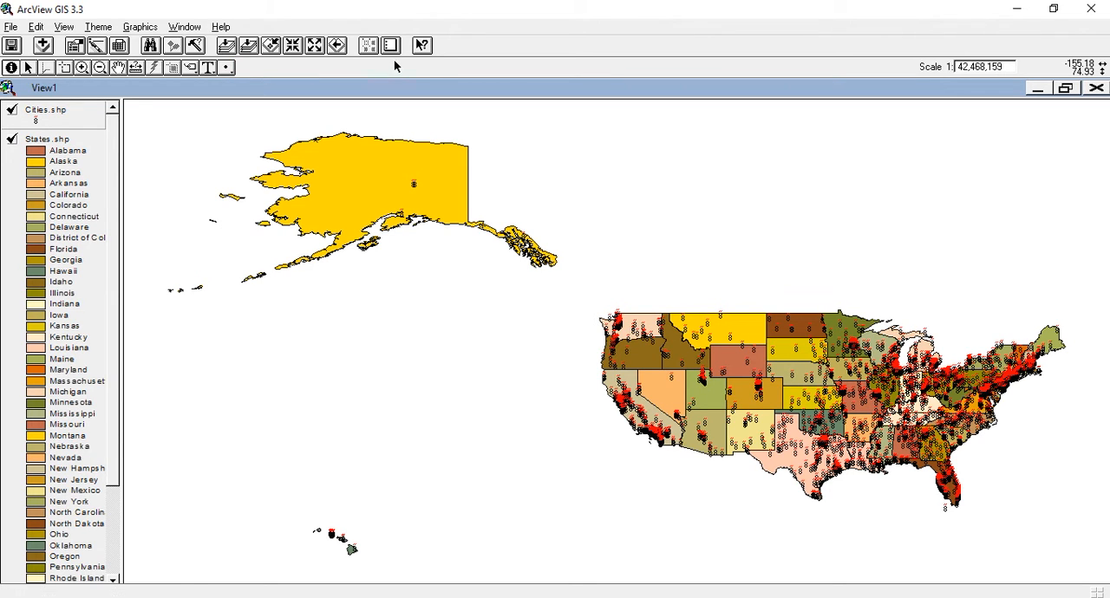
# Step: Identify Alaska on the map to examine its attributes, close the results, and switch to the Pointer tool
pyautogui.click(10, 68)
pyautogui.click(249, 186)
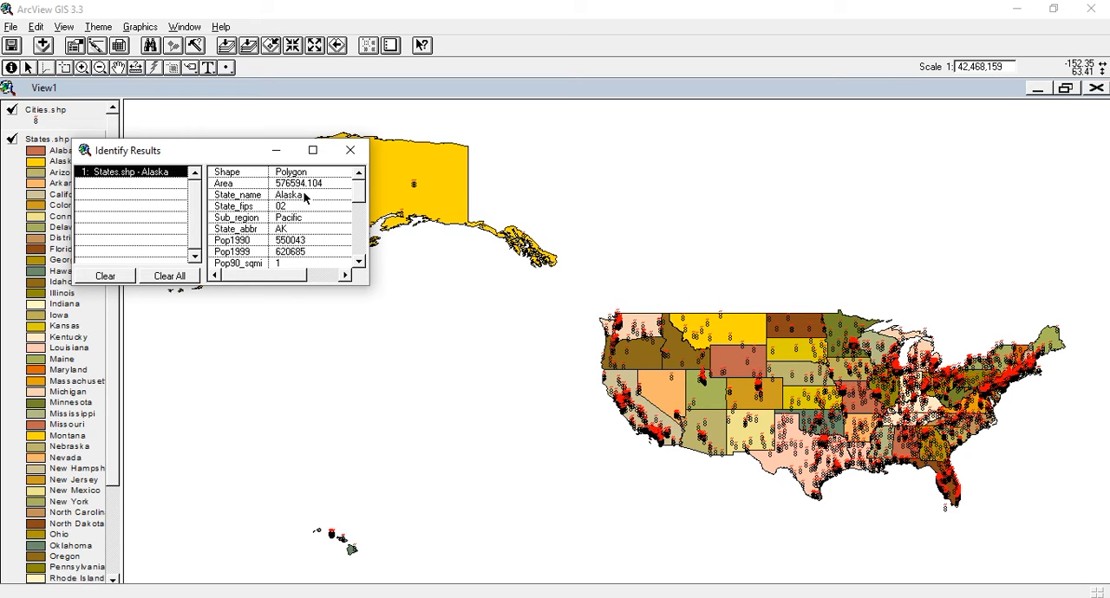
pyautogui.moveTo(362, 196)
pyautogui.mouseDown()
pyautogui.moveTo(362, 213)
pyautogui.moveTo(363, 182)
pyautogui.mouseUp()
pyautogui.click(350, 150)
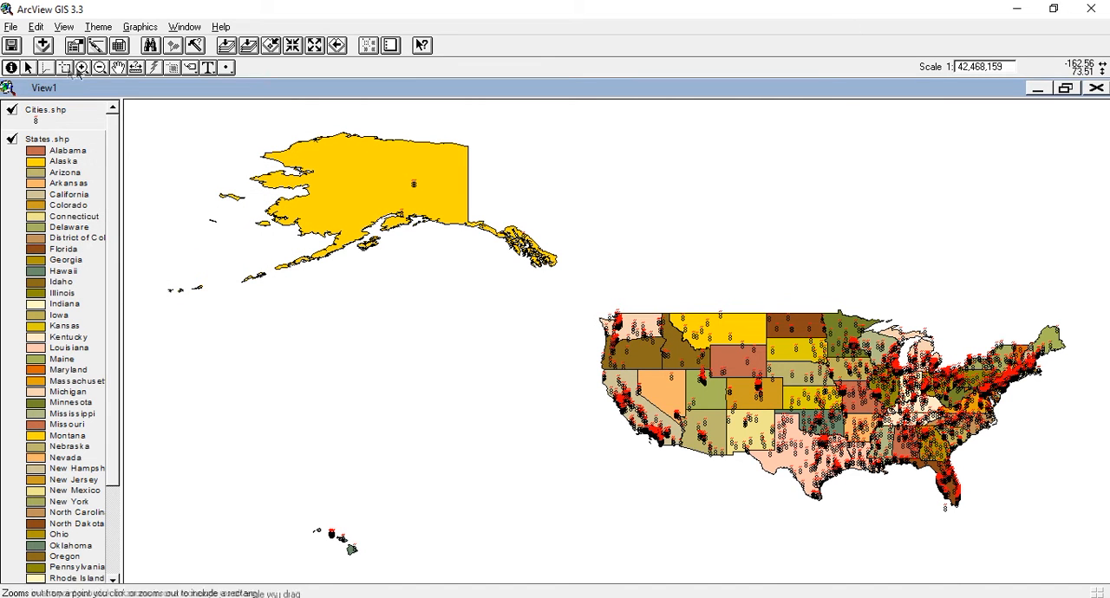
pyautogui.click(30, 70)
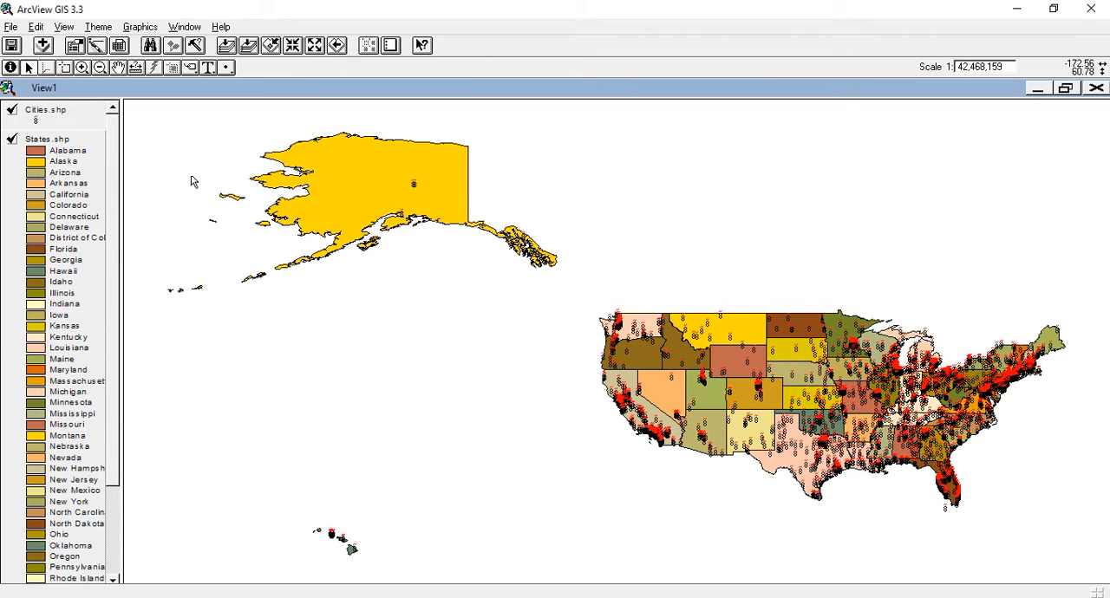
# Step: Select the Alaska feature in the states theme by enclosing it in a selection rectangle
pyautogui.click(63, 70)
pyautogui.click(179, 121)
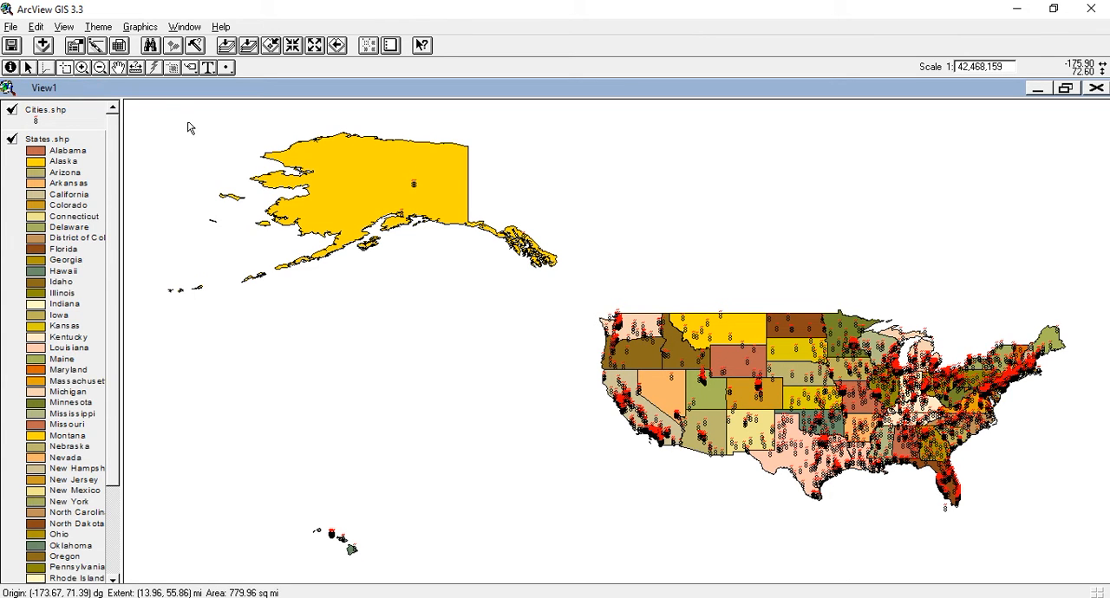
pyautogui.moveTo(176, 113); pyautogui.dragTo(577, 336)
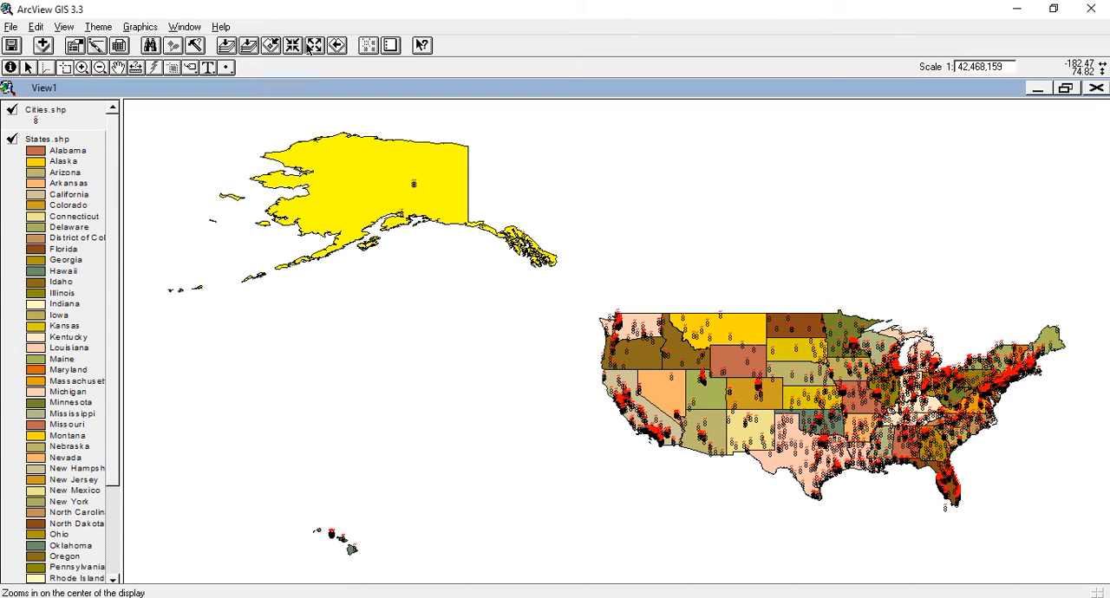
# Step: Zoom in on Alaska in increments, and enlarge a small rectangular area inside the state
pyautogui.click(84, 72)
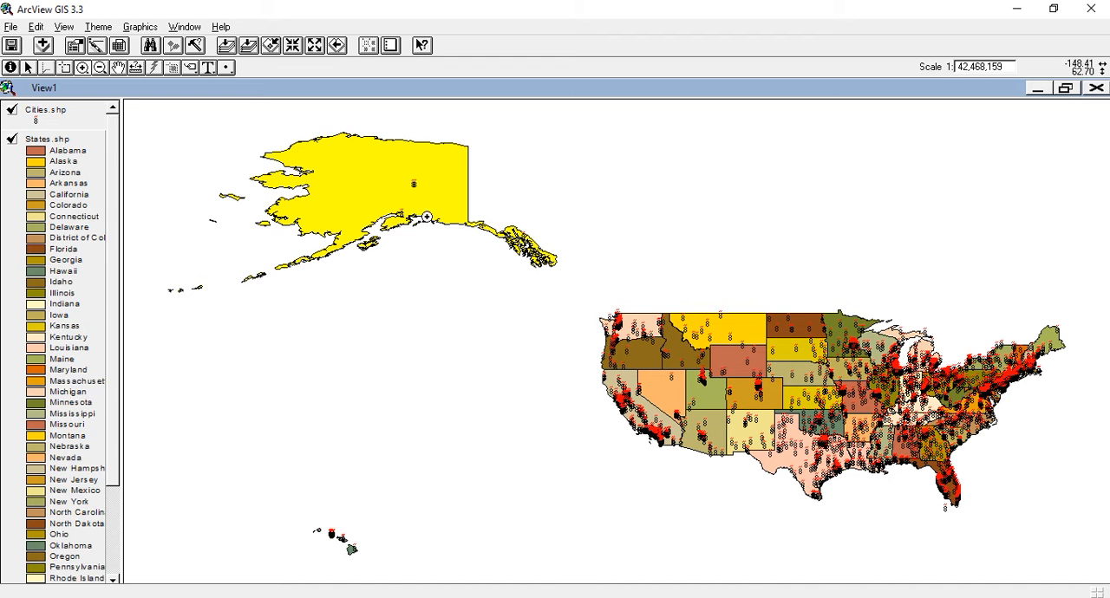
pyautogui.click(350, 178)
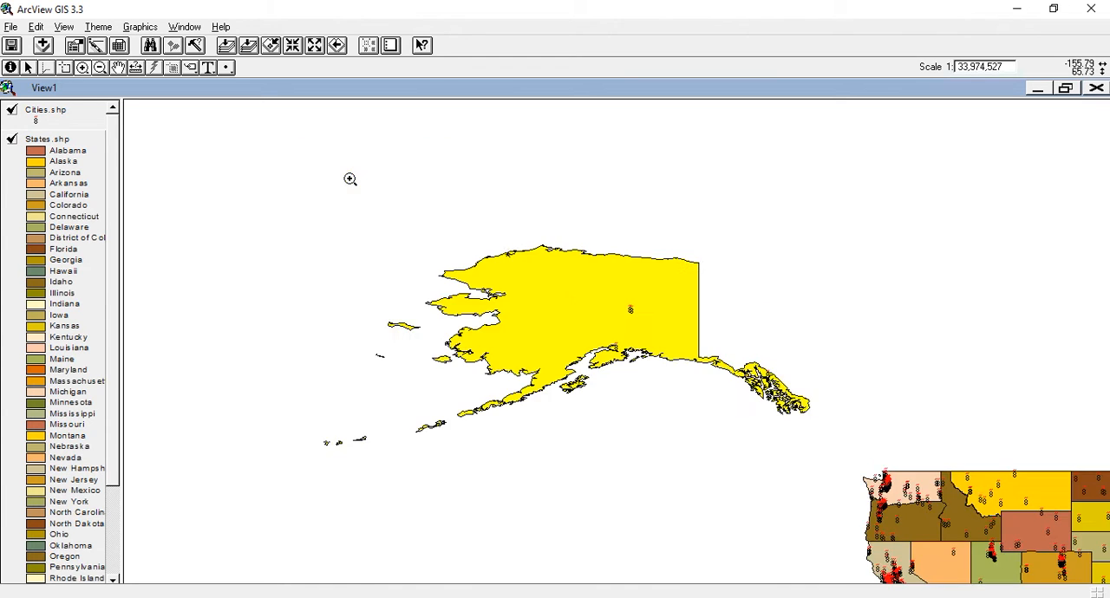
pyautogui.click(592, 309)
pyautogui.click(592, 308)
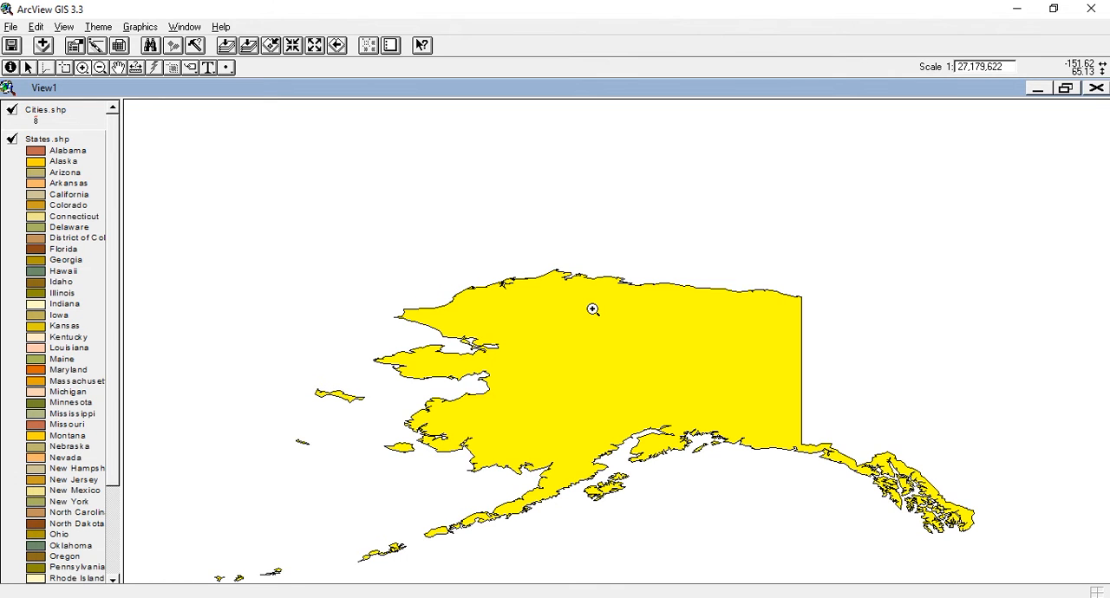
pyautogui.moveTo(592, 307); pyautogui.dragTo(621, 361)
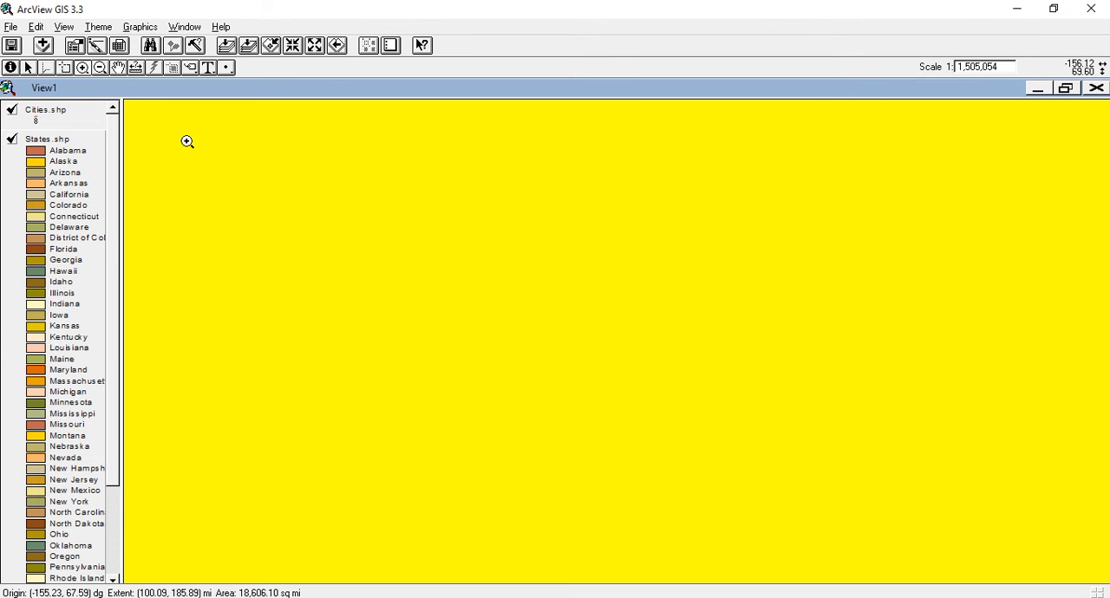
# Step: Zoom out in increments from the enlarged area until southern Alaska and its coastline are in view
pyautogui.click(100, 67)
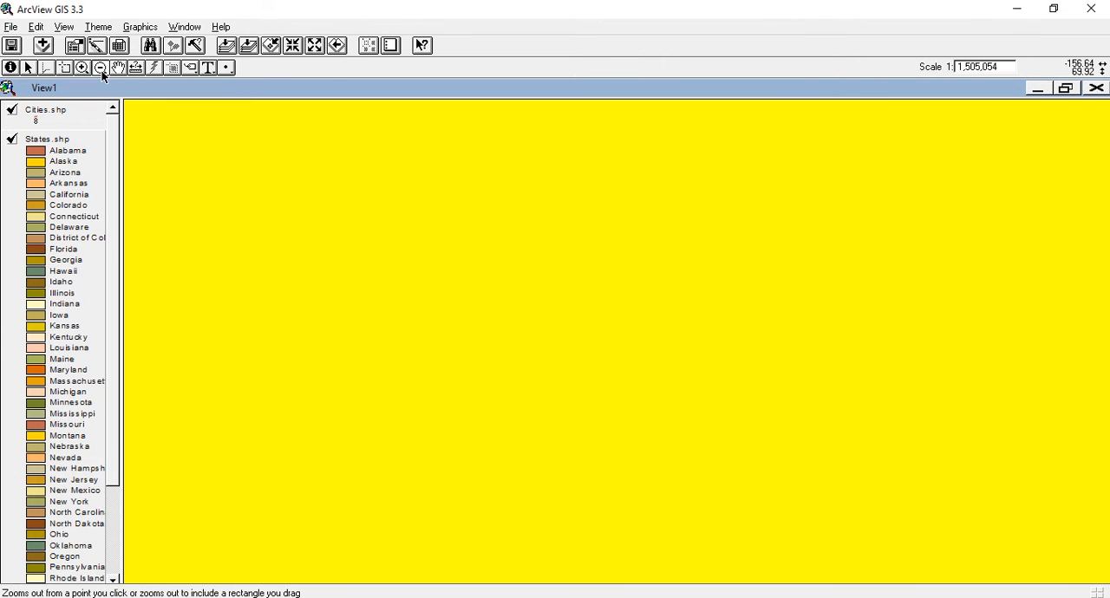
pyautogui.click(687, 309)
pyautogui.click(687, 308)
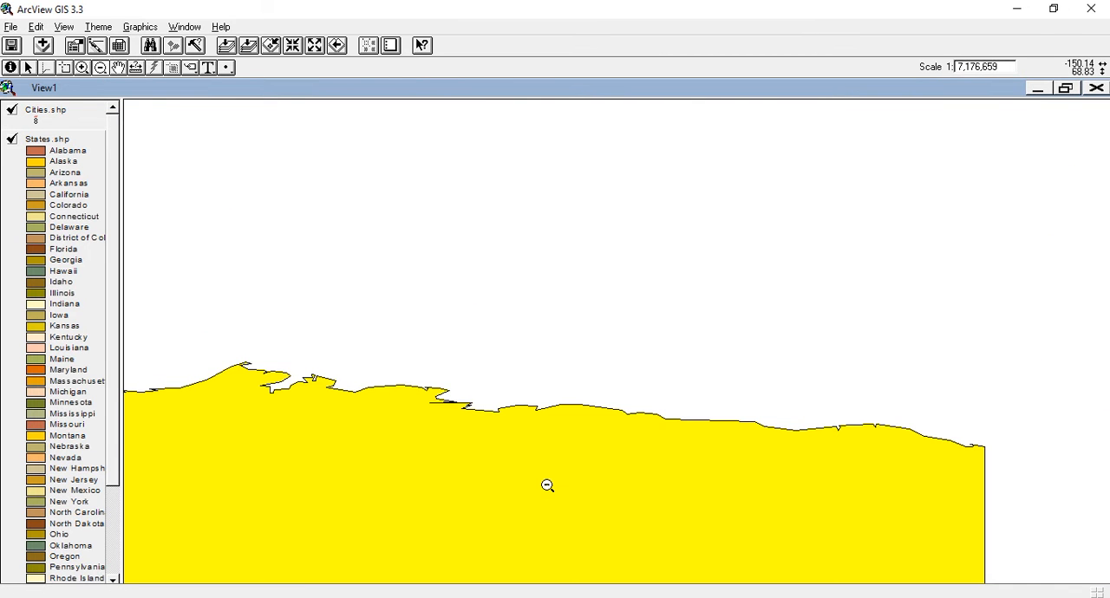
pyautogui.click(547, 486)
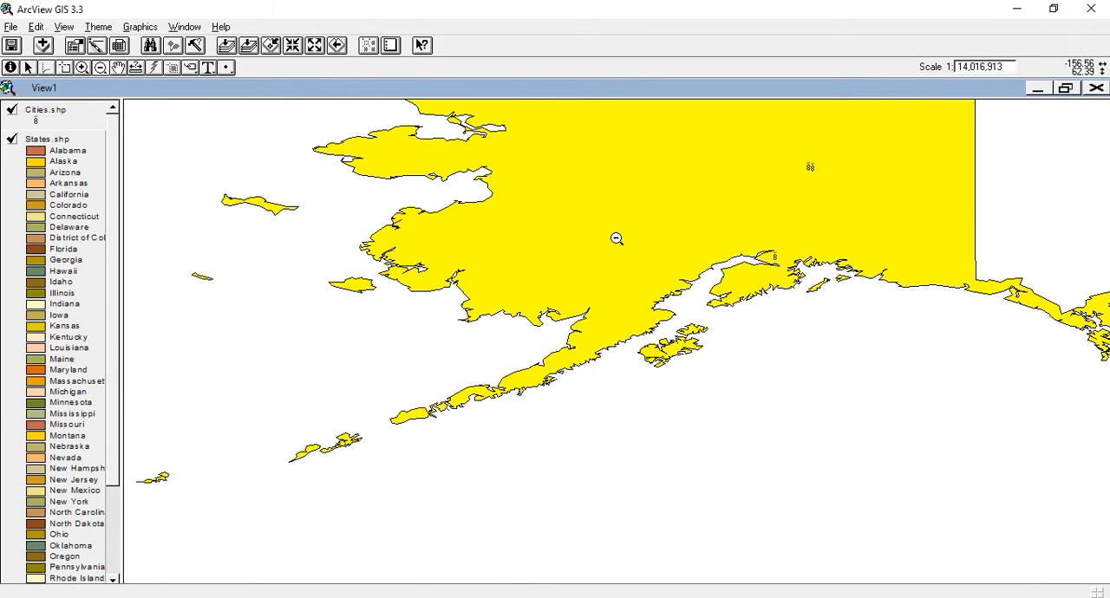
# Step: Pan the map across Alaska towards its southeastern coast
pyautogui.click(118, 68)
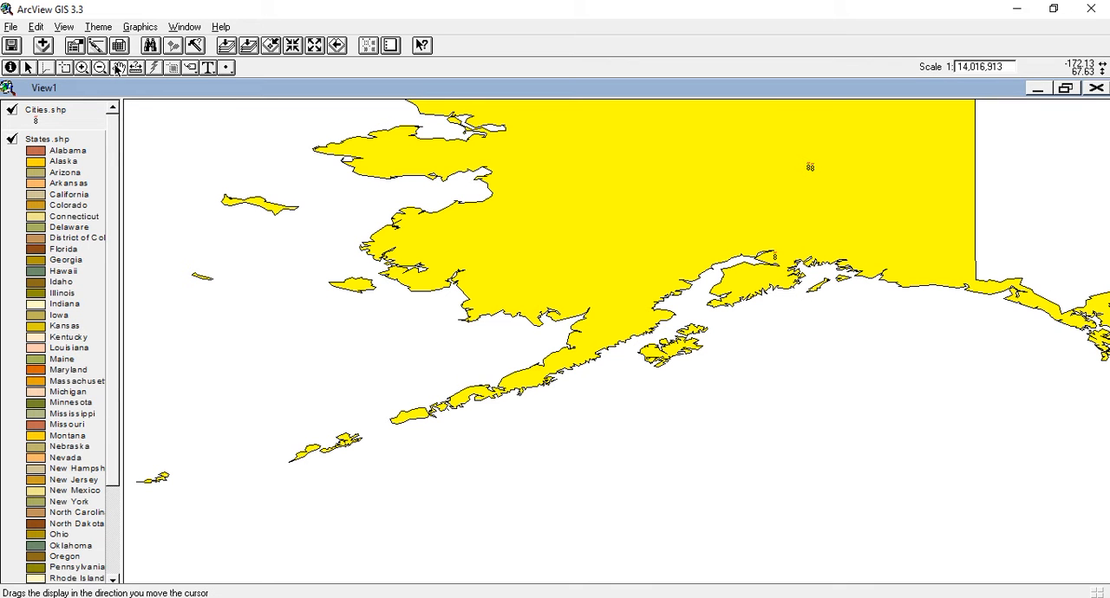
pyautogui.moveTo(828, 298); pyautogui.dragTo(634, 418)
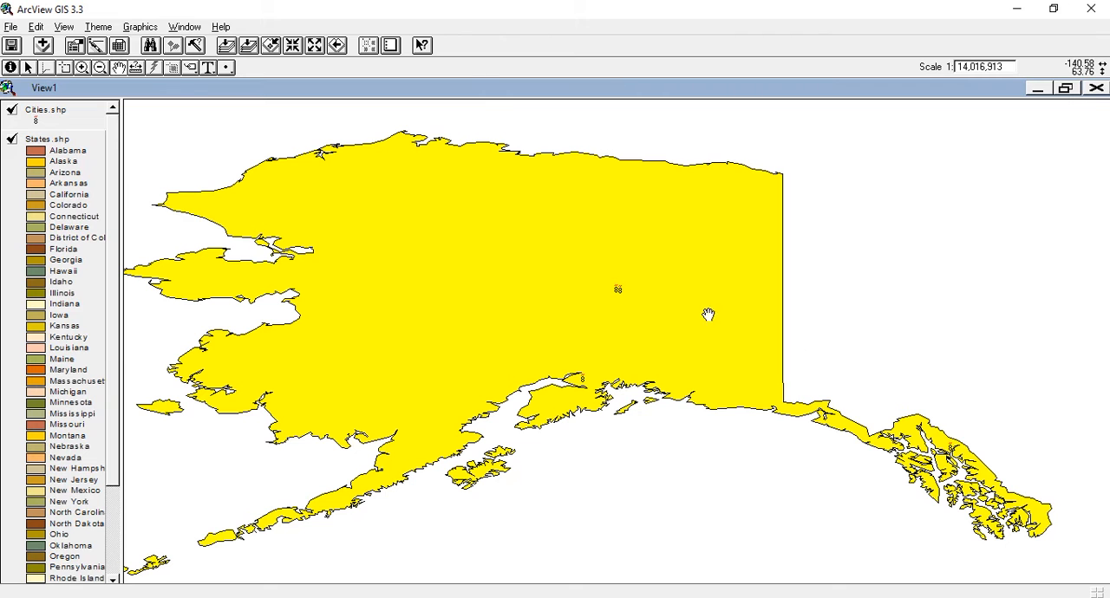
pyautogui.moveTo(914, 310); pyautogui.dragTo(648, 289)
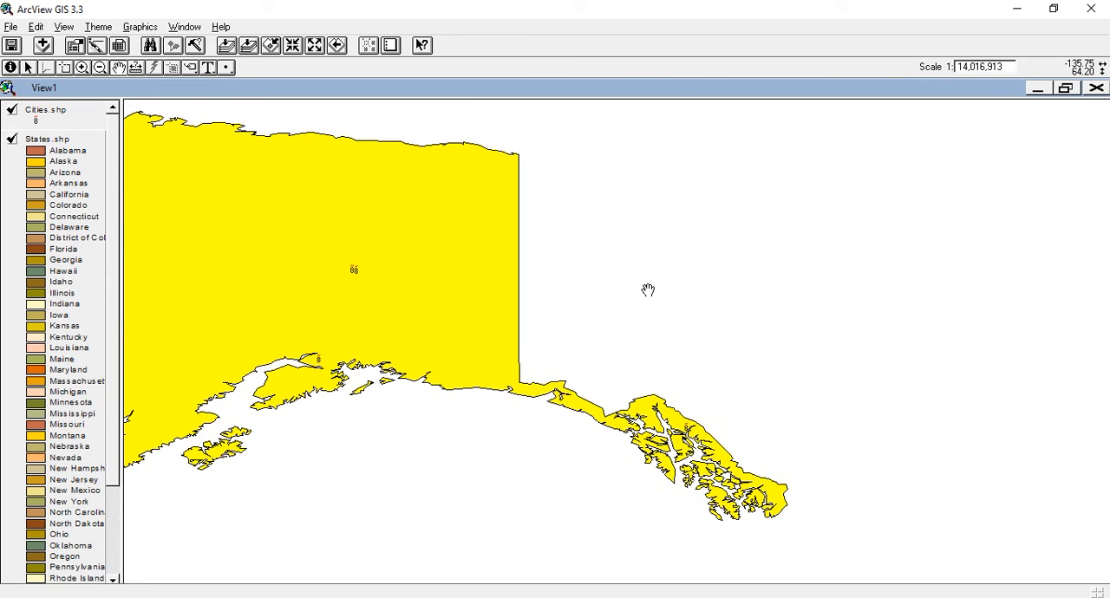
pyautogui.moveTo(730, 351); pyautogui.dragTo(696, 173)
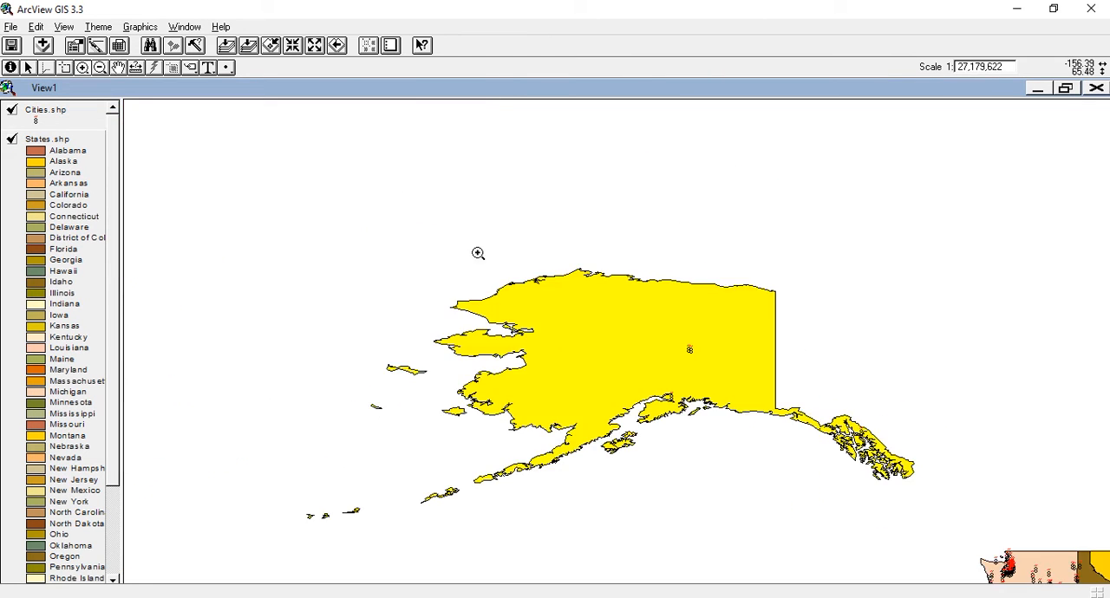
# Step: Restore the full extent of all themes and measure distances across the empty area east of Alaska
pyautogui.click(226, 46)
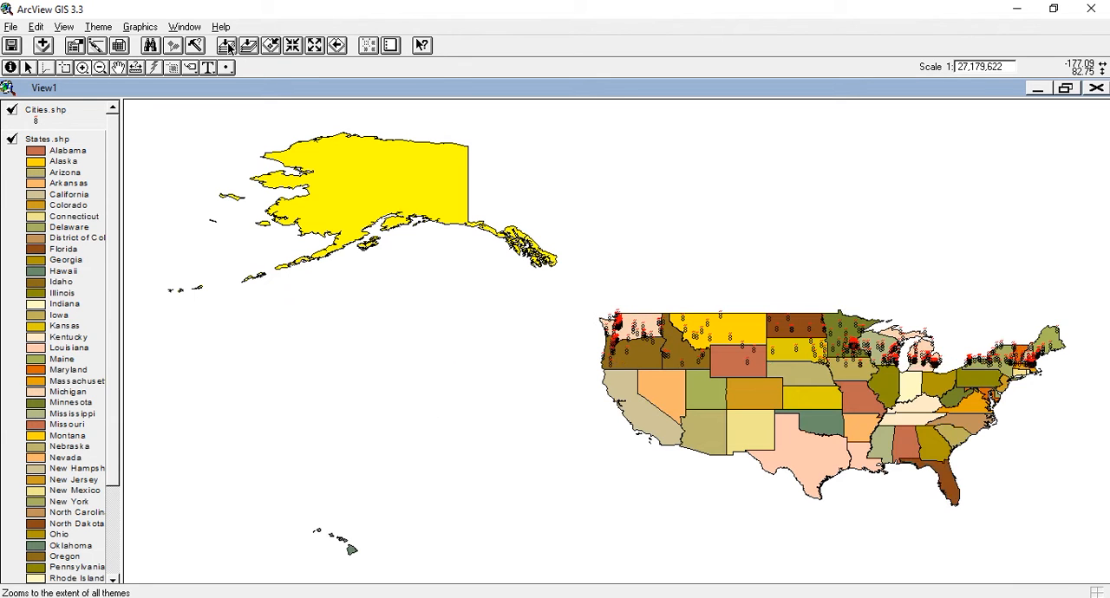
pyautogui.click(134, 68)
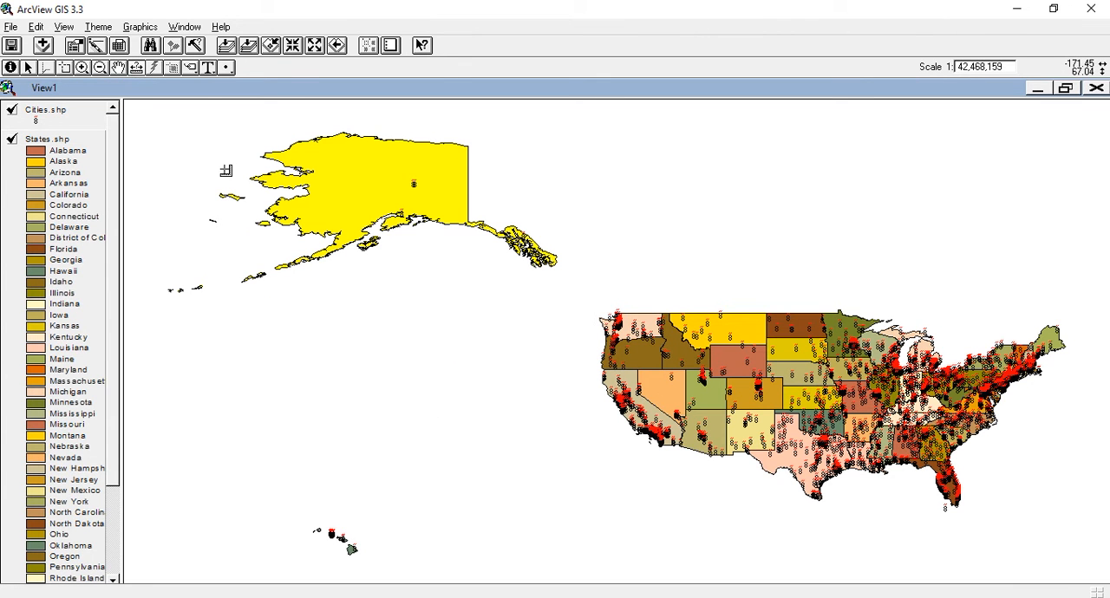
pyautogui.click(487, 158)
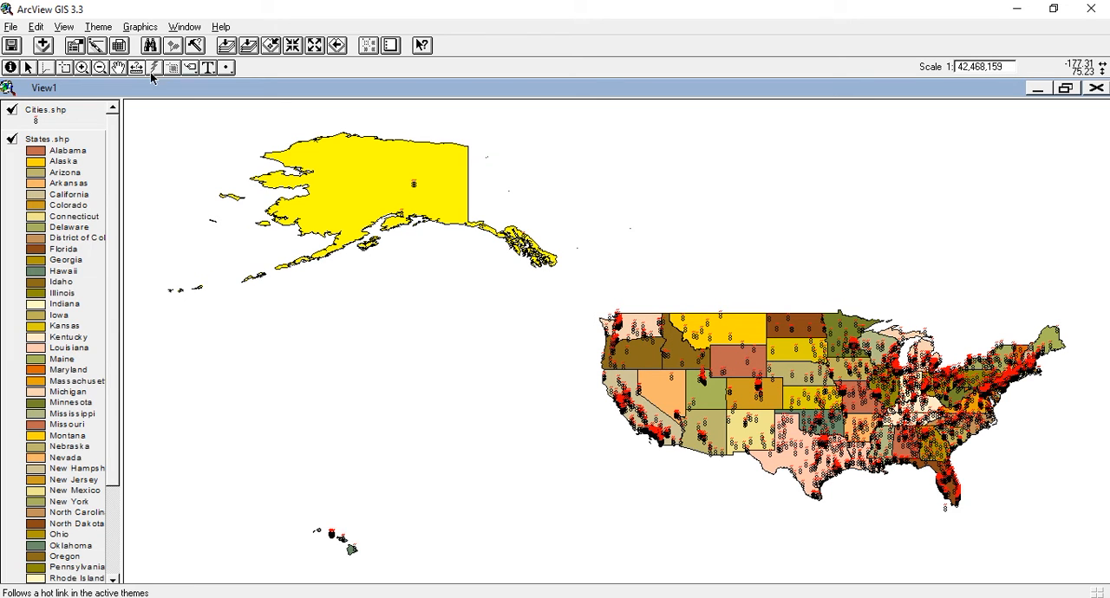
# Step: Label Alaska with a plain text label and Montana with a callout label placed northwest of the state
pyautogui.click(194, 69)
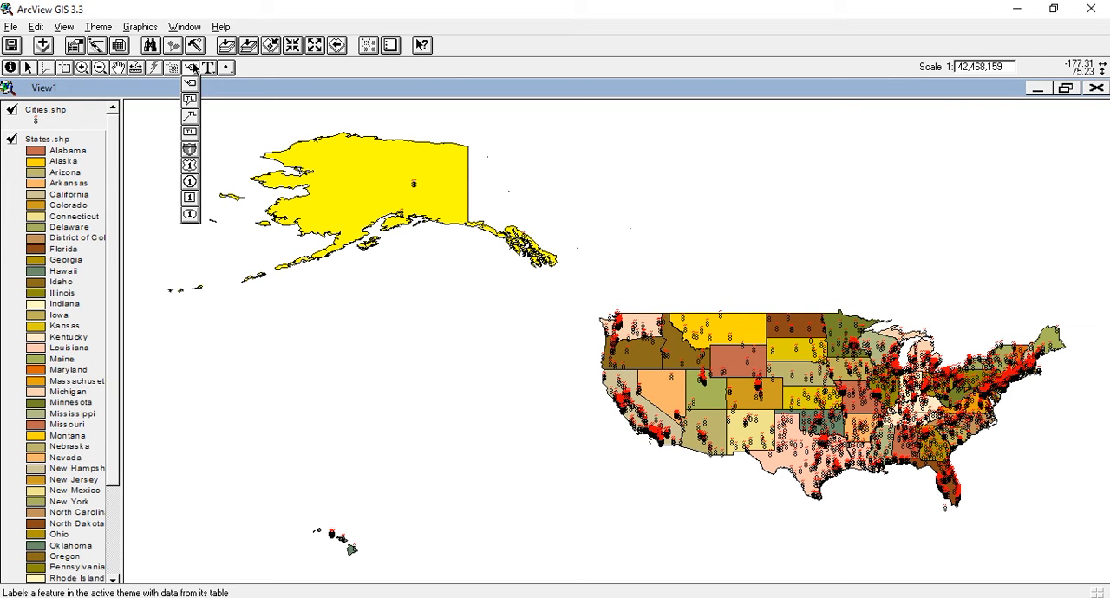
pyautogui.click(189, 83)
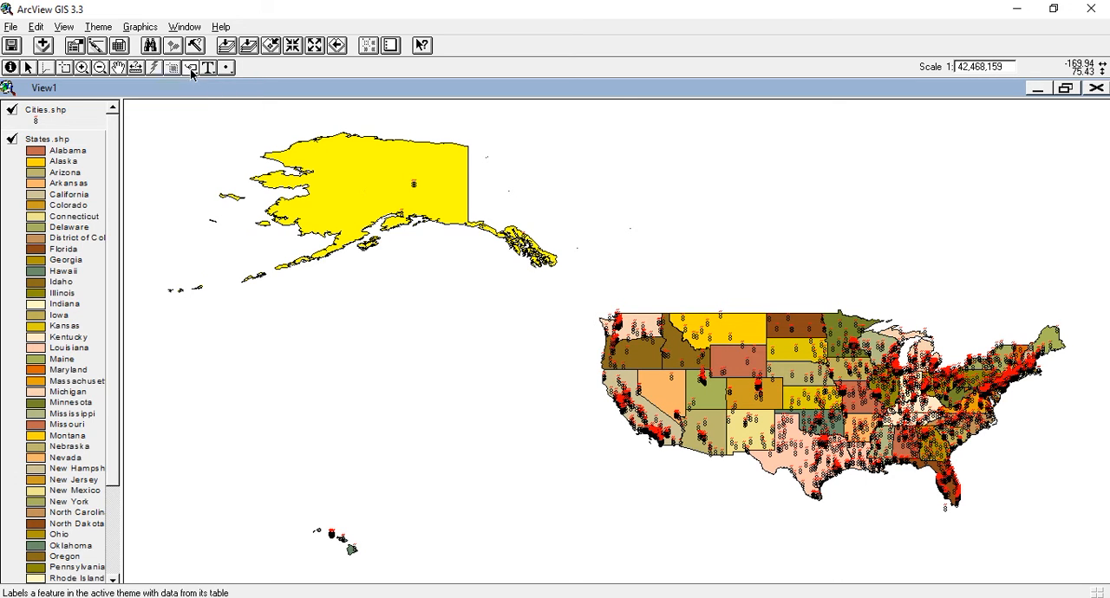
pyautogui.moveTo(191, 71)
pyautogui.mouseDown()
pyautogui.moveTo(193, 198)
pyautogui.moveTo(193, 69)
pyautogui.mouseUp()
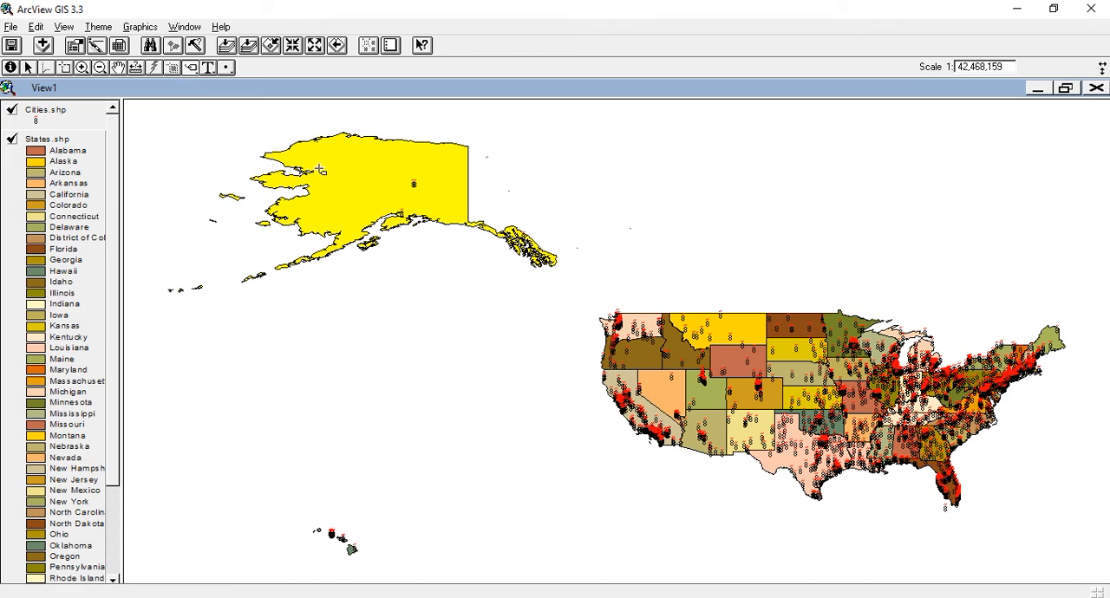
pyautogui.click(367, 193)
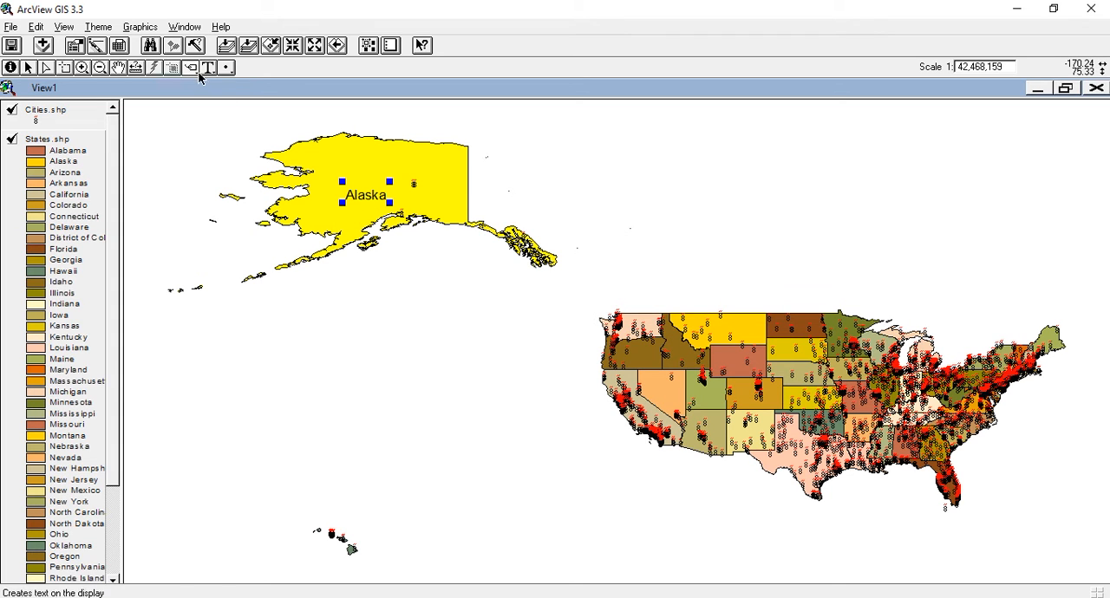
pyautogui.moveTo(194, 71); pyautogui.dragTo(192, 104)
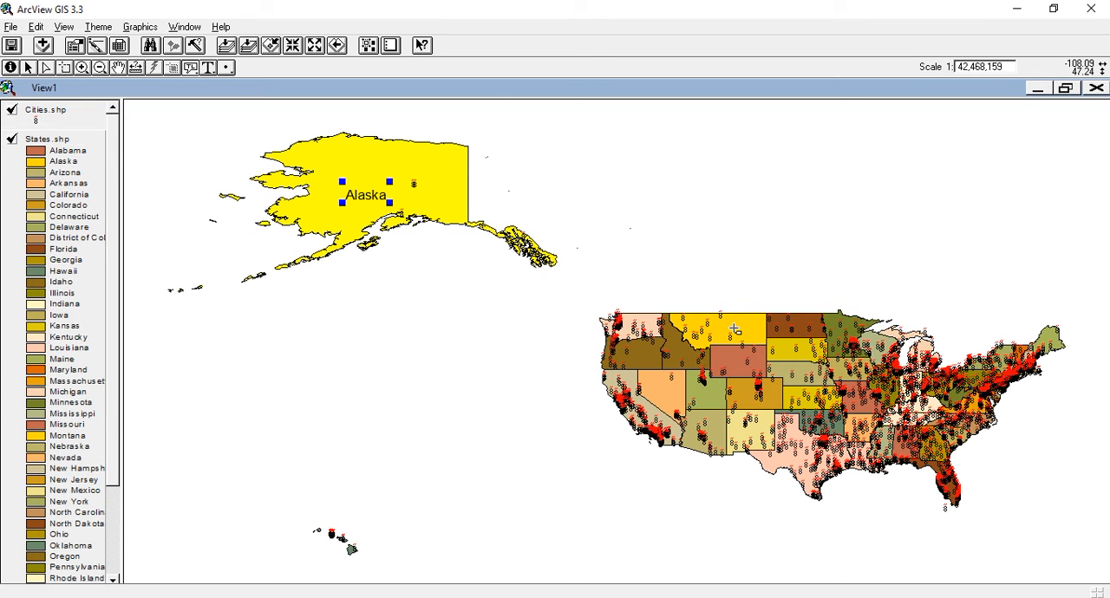
pyautogui.moveTo(734, 329); pyautogui.dragTo(670, 242)
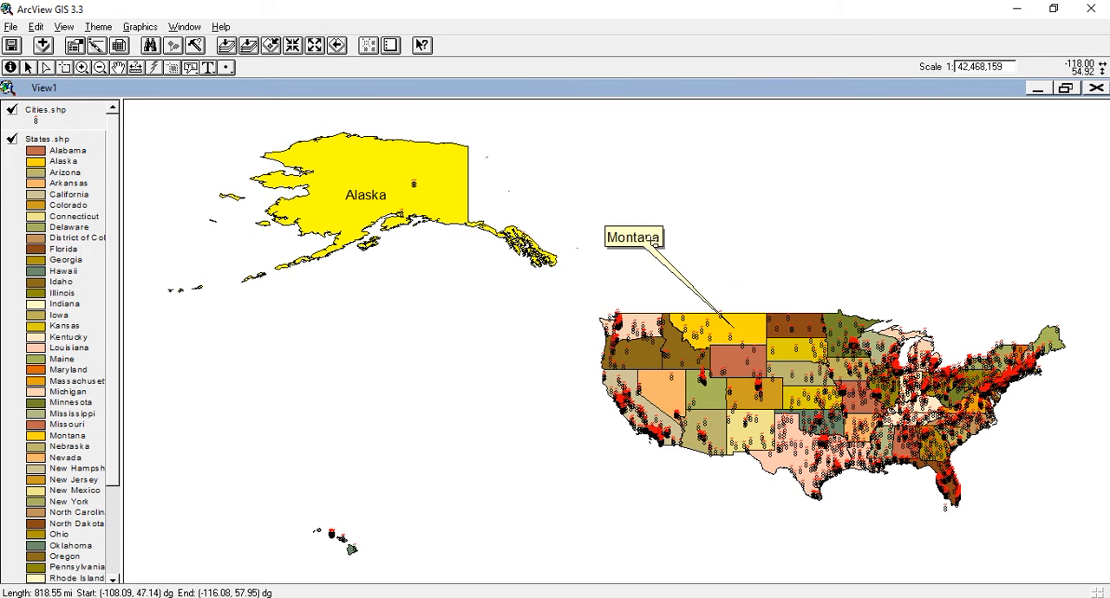
# Step: Add the plain text "contoh" to the empty map area northeast of Alaska
pyautogui.click(207, 73)
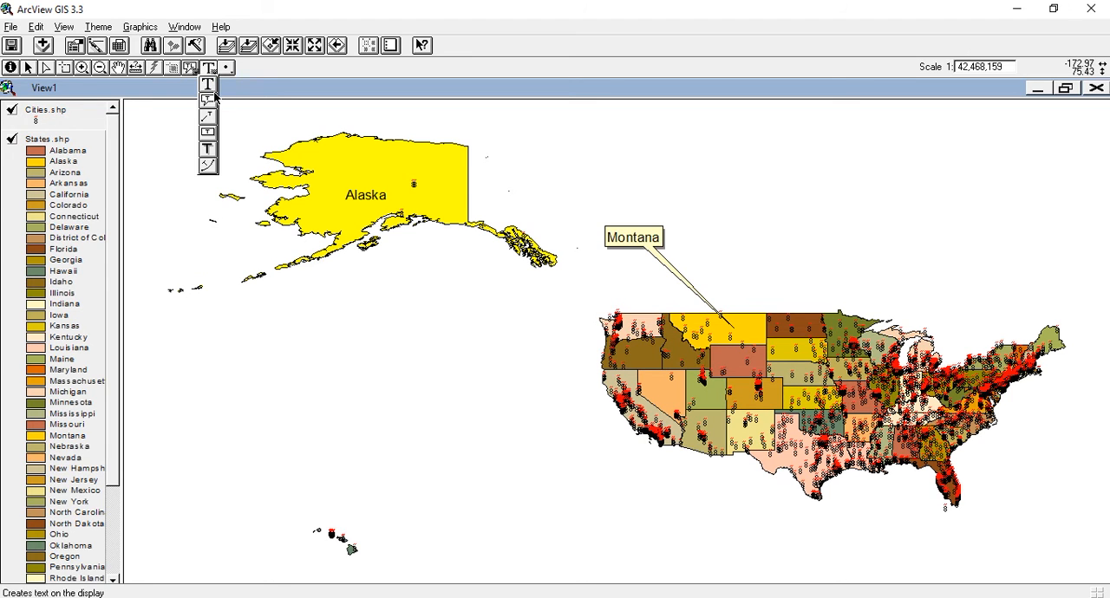
pyautogui.click(209, 84)
pyautogui.click(529, 162)
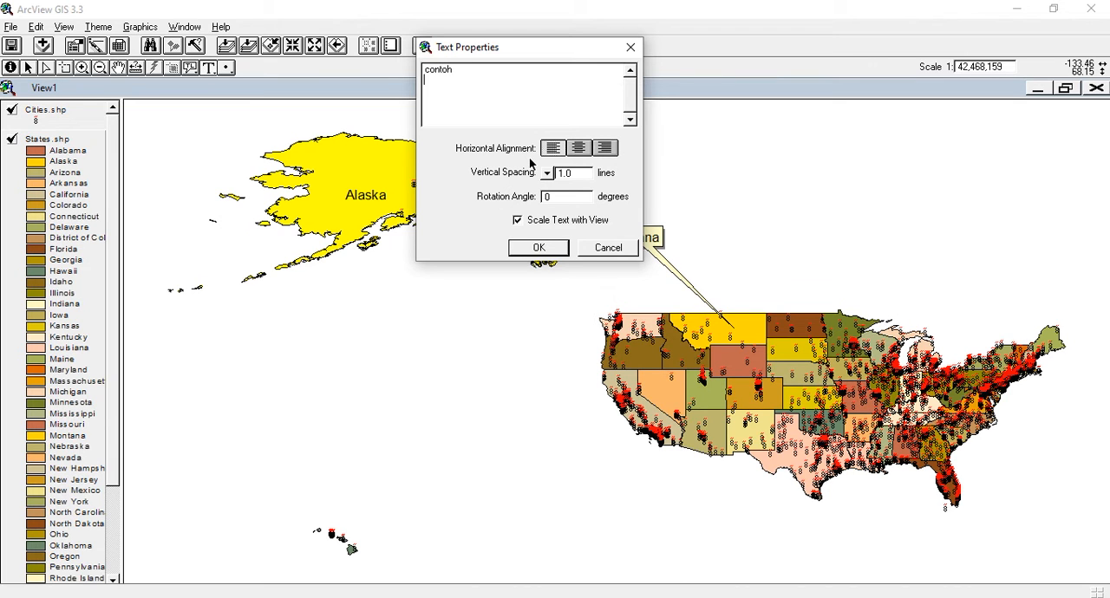
pyautogui.click(533, 248)
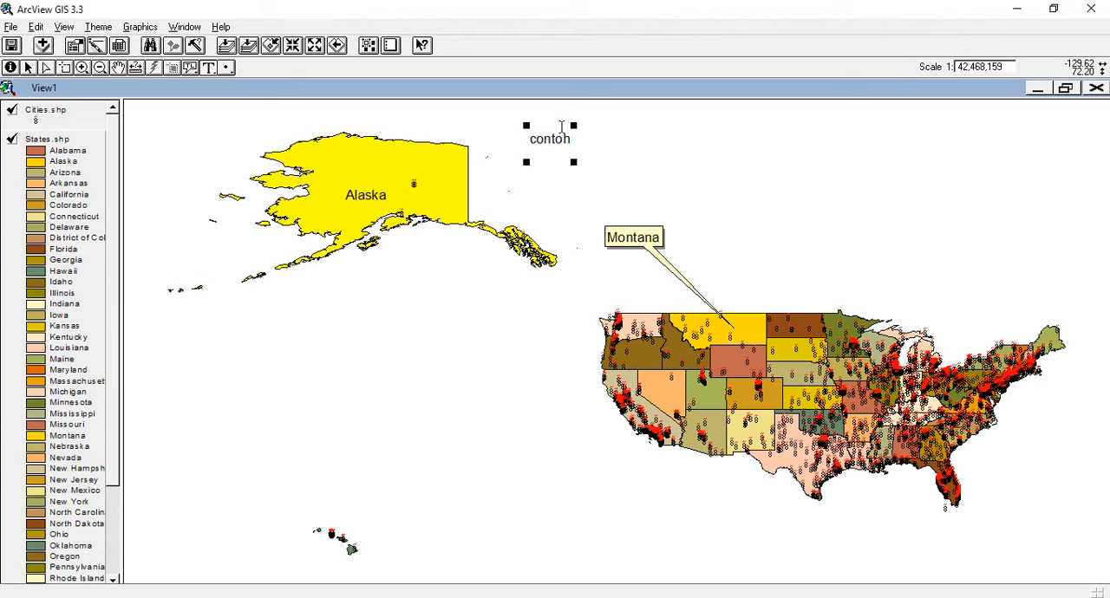
# Step: Place a point graphic on the map just west of Oregon
pyautogui.click(226, 68)
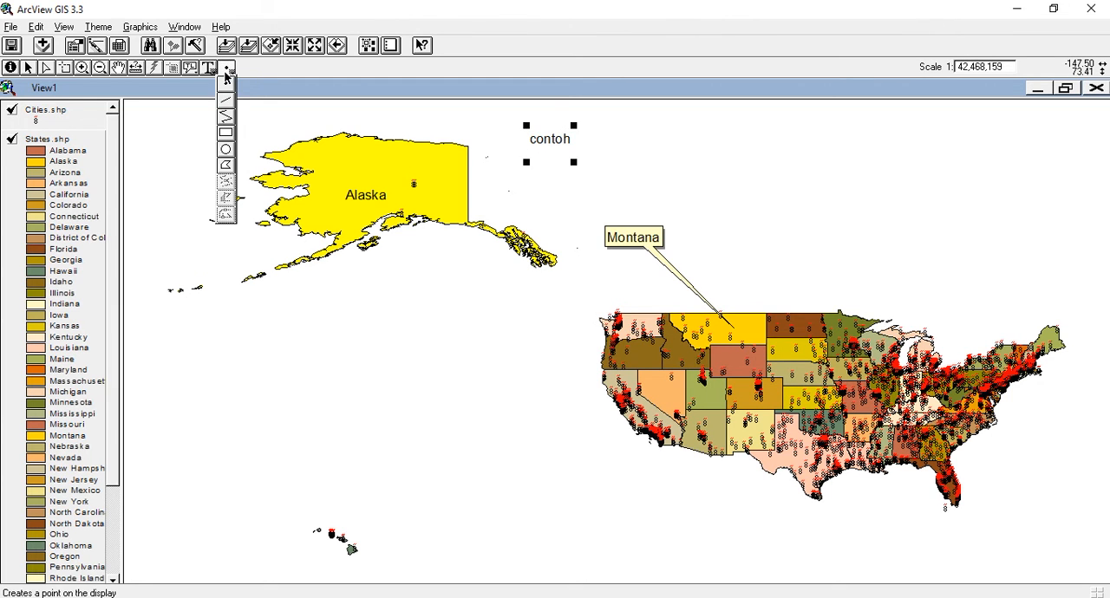
pyautogui.click(226, 79)
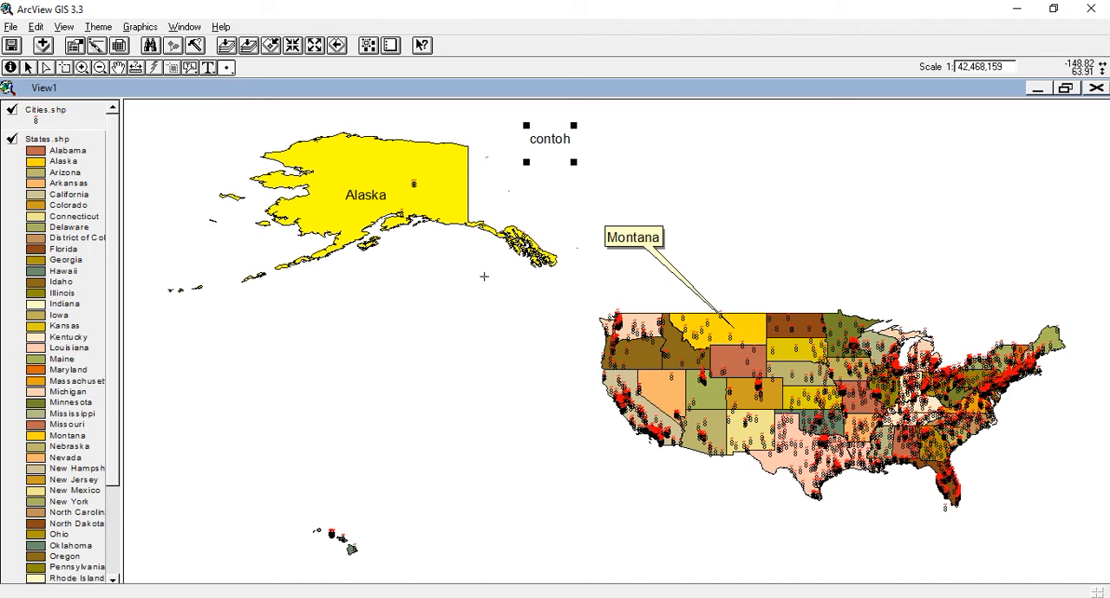
pyautogui.click(560, 361)
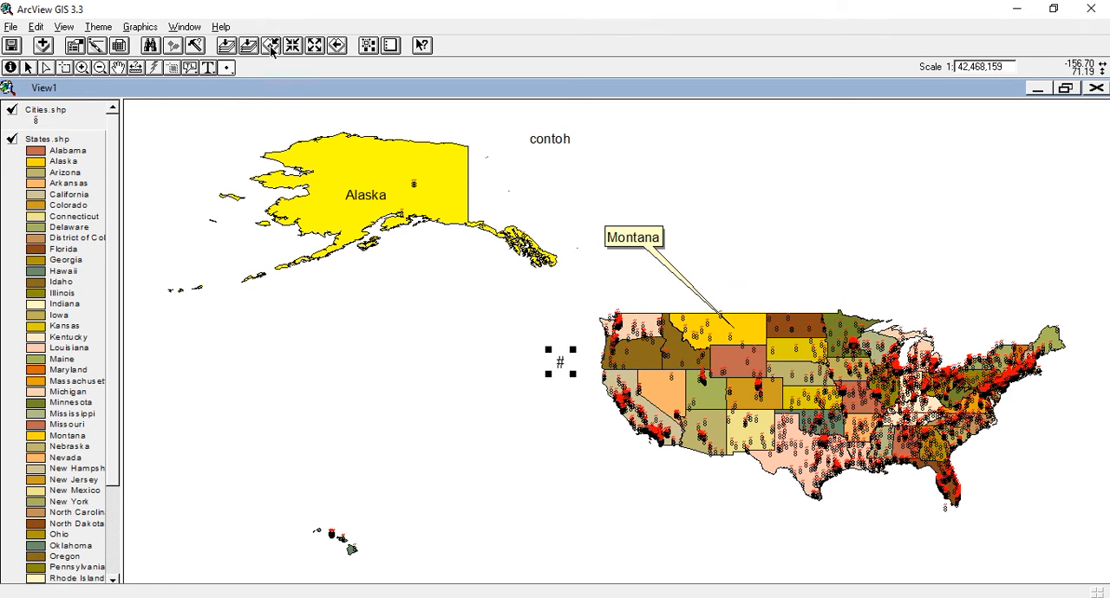
# Step: Draw a circle graphic in the empty area north of Montana
pyautogui.click(229, 69)
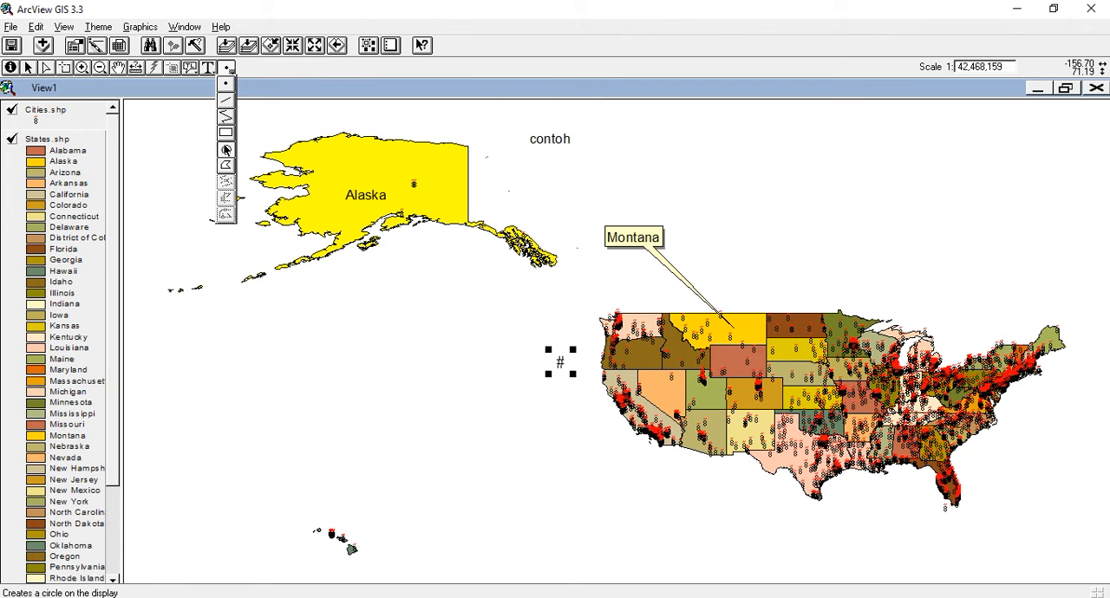
pyautogui.click(225, 150)
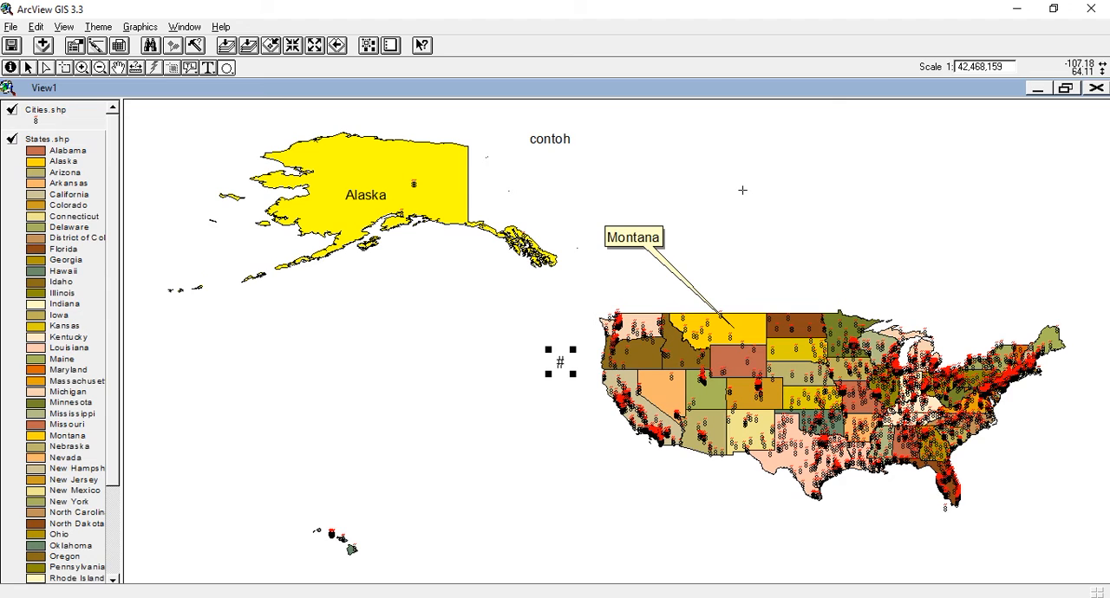
pyautogui.moveTo(742, 190); pyautogui.dragTo(770, 226)
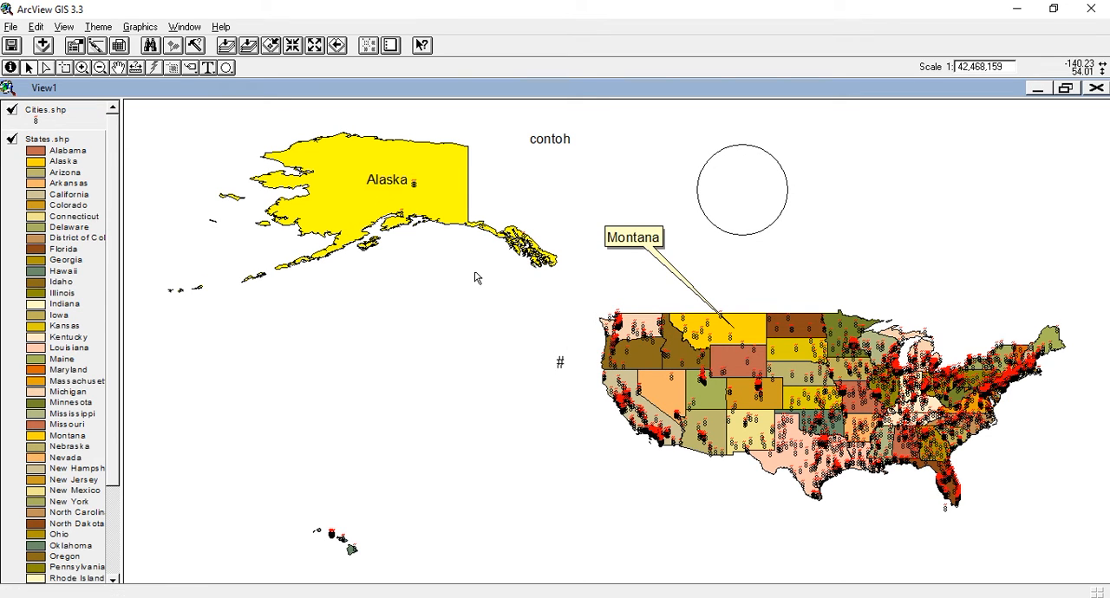
# Step: Delete the Montana callout, the circle and the "contoh" text from the map
pyautogui.click(648, 243)
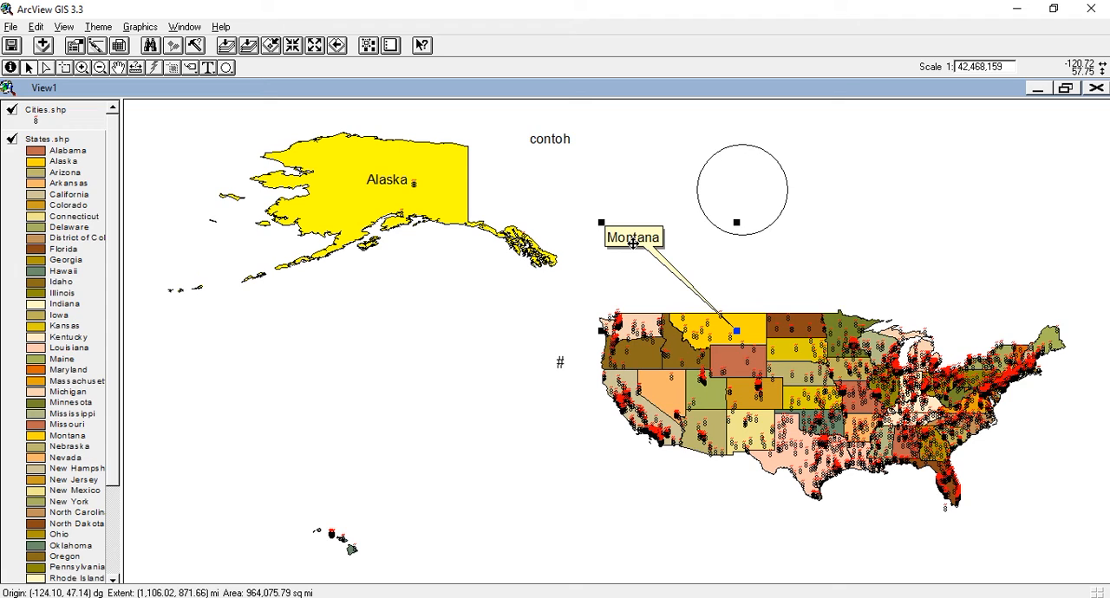
pyautogui.press('Delete')
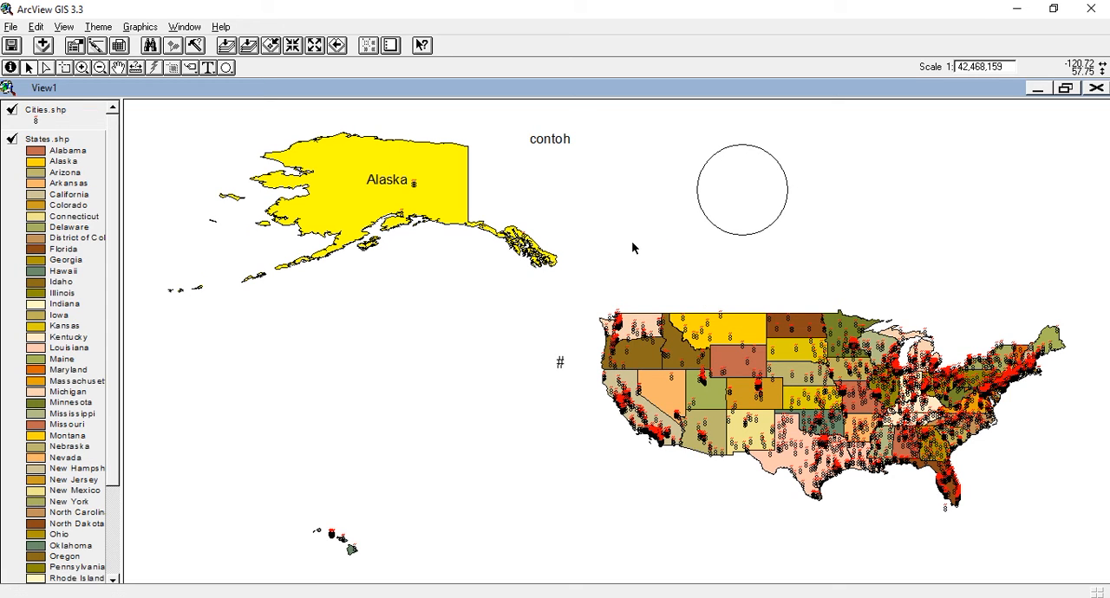
pyautogui.click(772, 234)
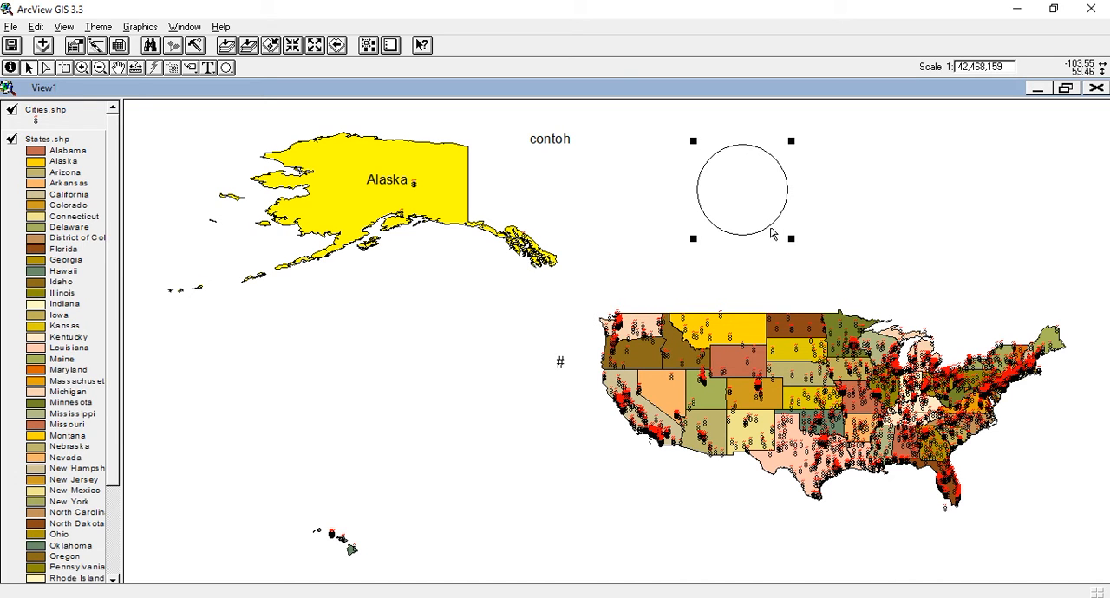
pyautogui.press('Delete')
pyautogui.click(560, 145)
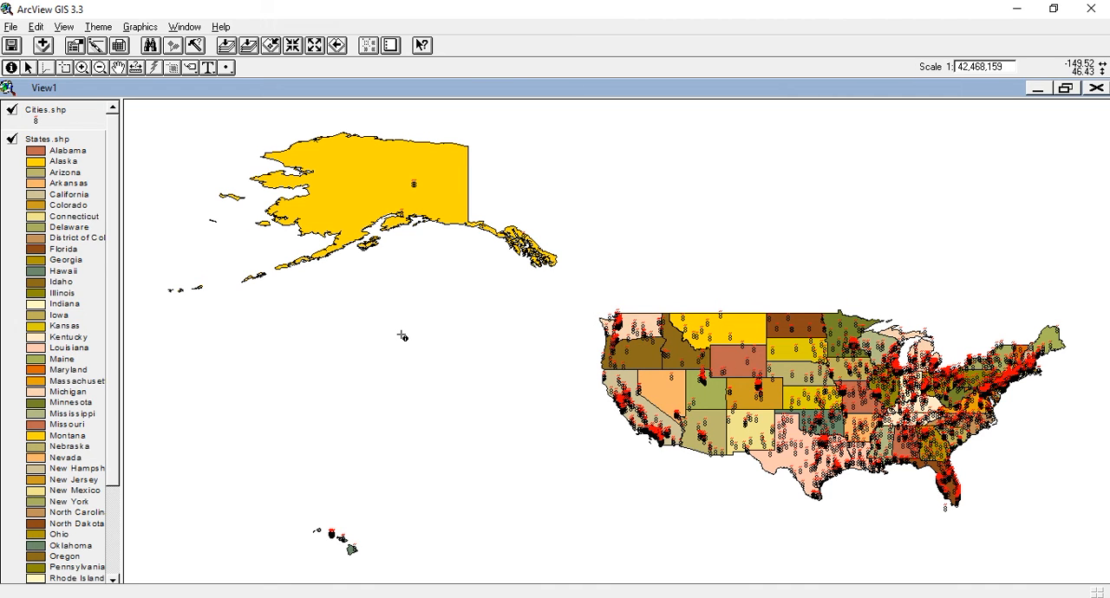
# Step: Auto-label the features of the States.shp theme using the State_name field
pyautogui.click(100, 31)
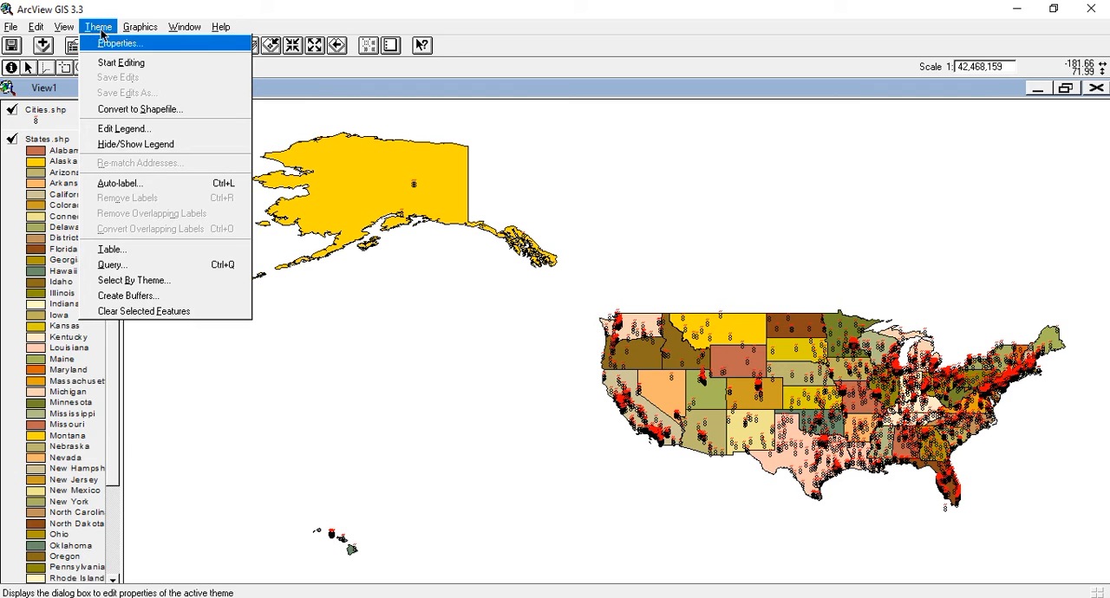
pyautogui.click(124, 183)
pyautogui.click(367, 175)
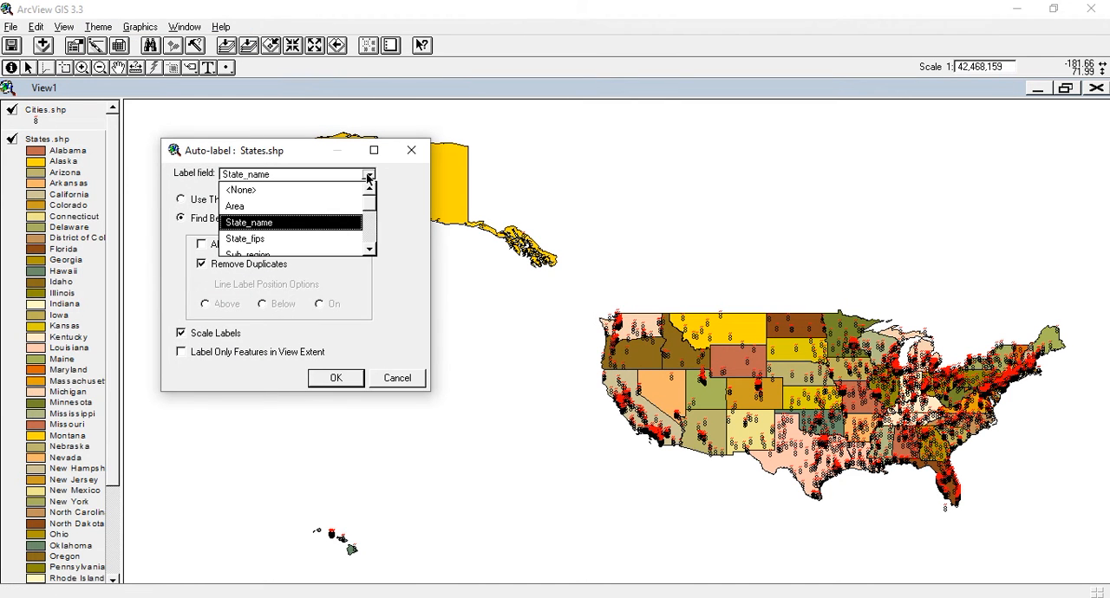
pyautogui.click(300, 223)
pyautogui.click(330, 376)
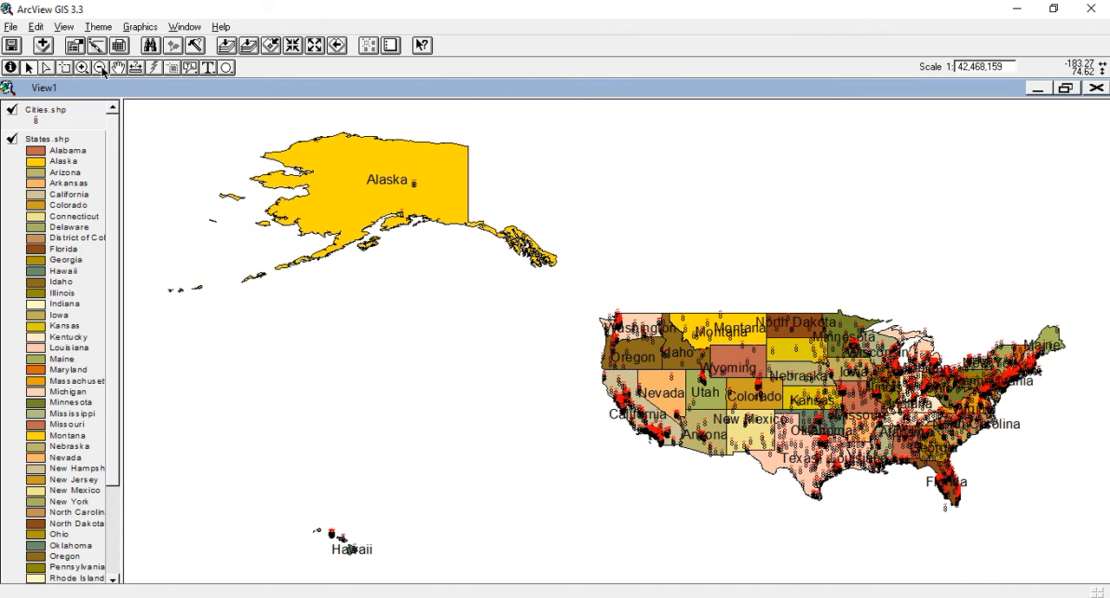
# Step: Open the legend of the States.shp theme for editing and bring up the fill options of Alaska's symbol
pyautogui.click(94, 31)
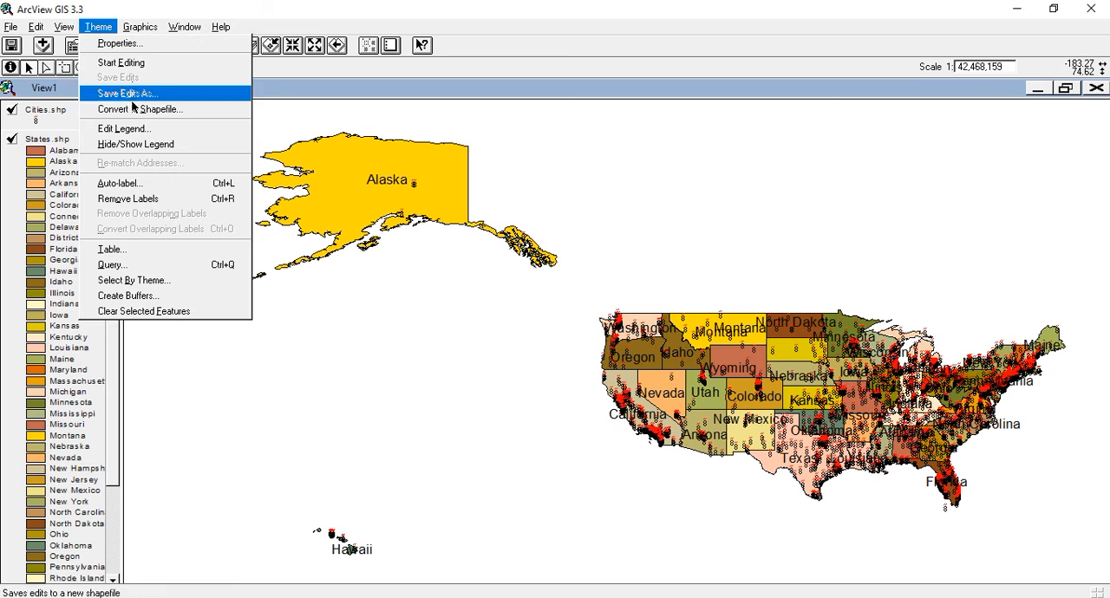
pyautogui.click(143, 130)
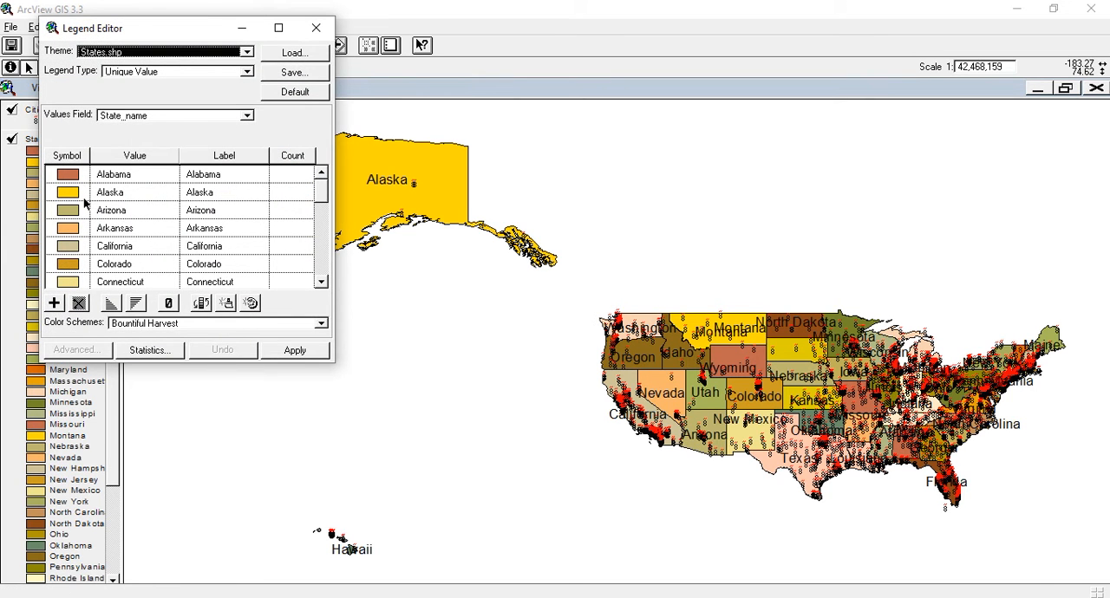
pyautogui.moveTo(321, 199); pyautogui.dragTo(319, 187)
pyautogui.doubleClick(64, 198)
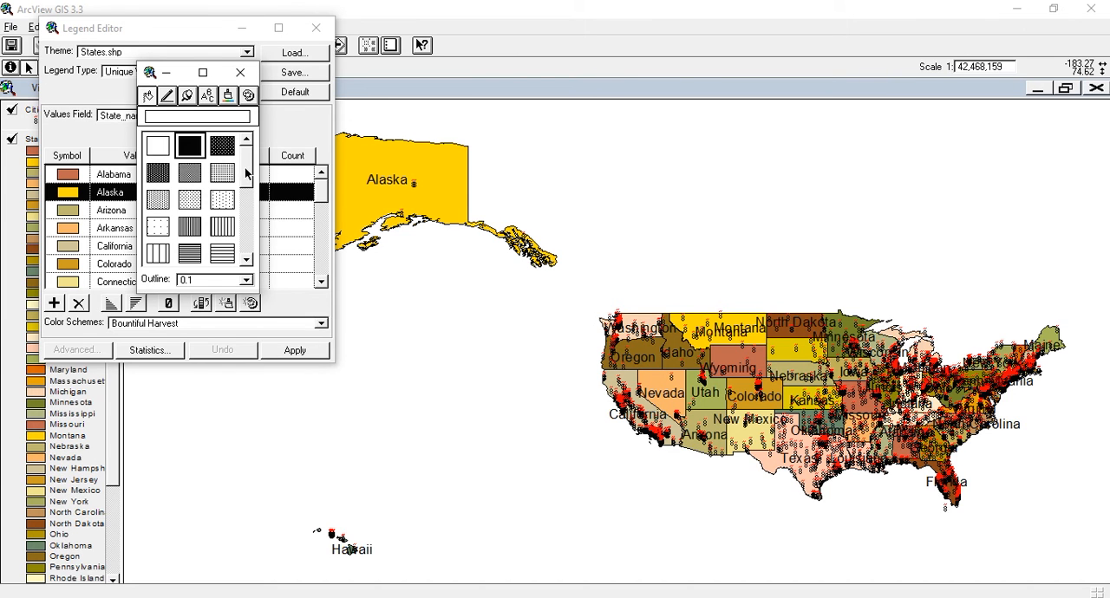
# Step: Try a dotted fill pattern and an empty fill on Alaska's symbol, and restore its solid fill
pyautogui.moveTo(245, 173); pyautogui.dragTo(247, 183)
pyautogui.click(186, 176)
pyautogui.click(246, 97)
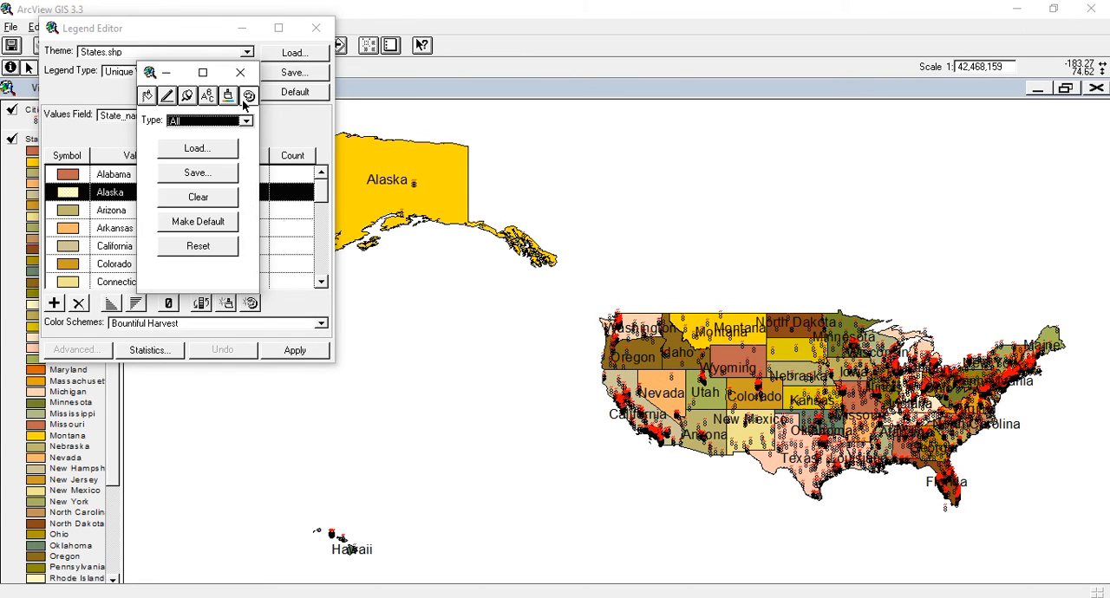
pyautogui.click(150, 97)
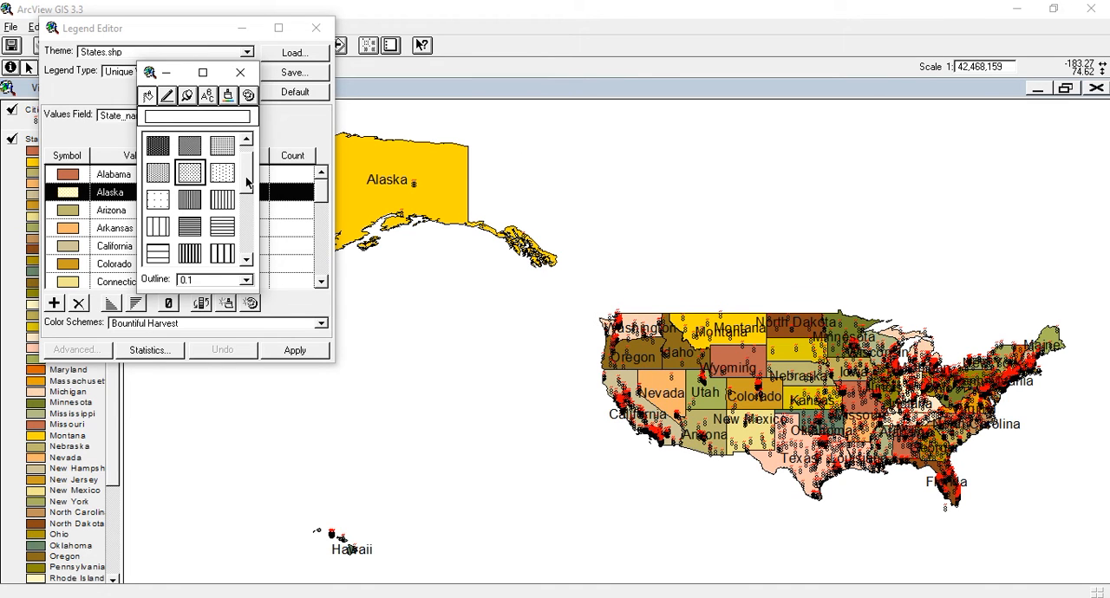
pyautogui.moveTo(246, 182); pyautogui.dragTo(246, 172)
pyautogui.click(170, 148)
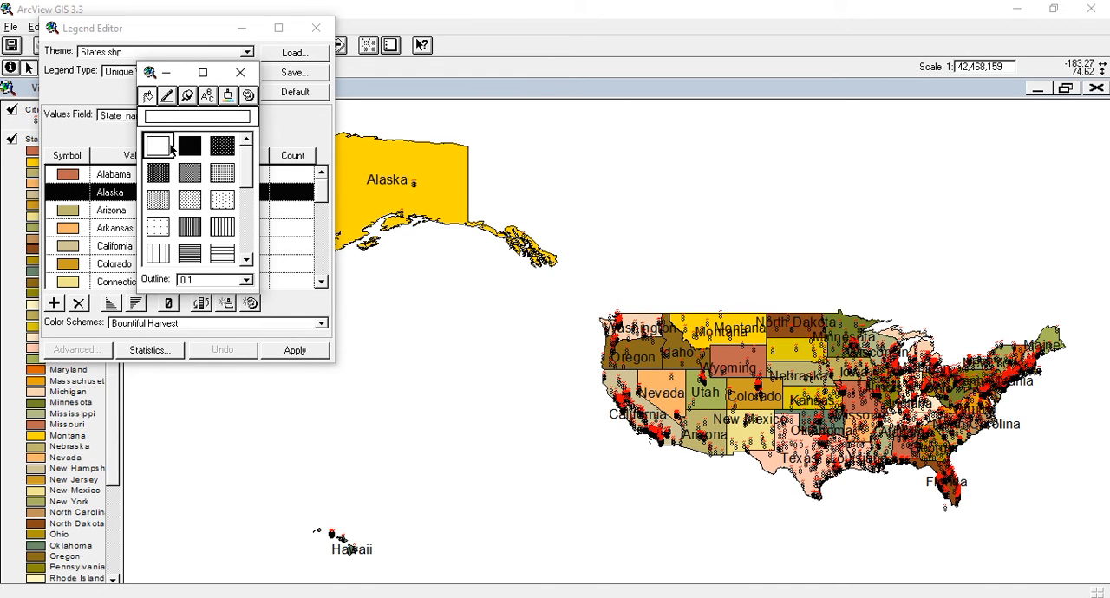
pyautogui.click(186, 154)
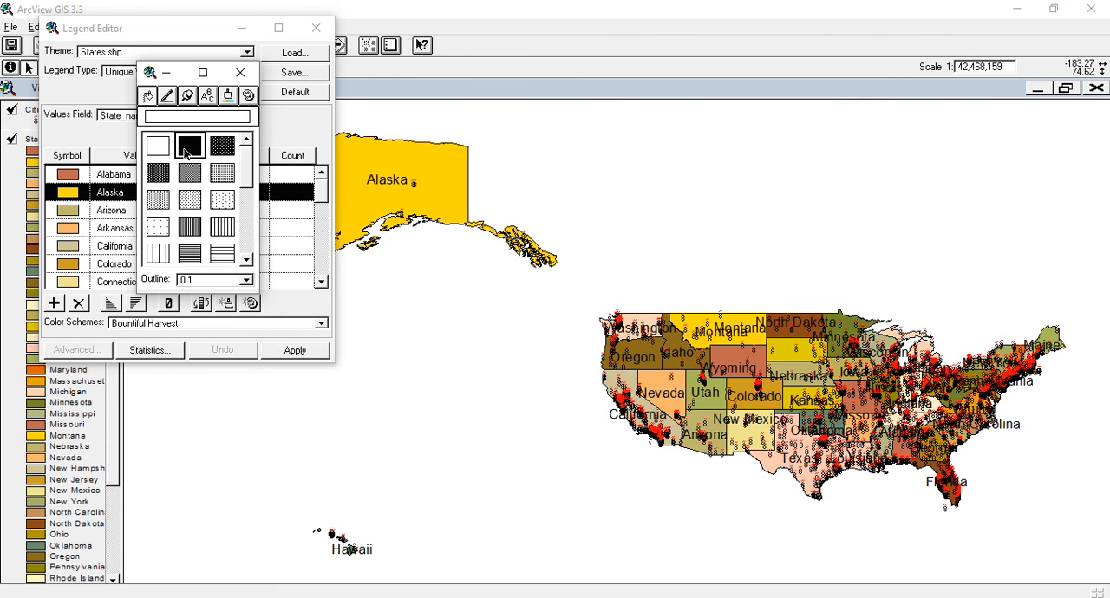
# Step: Set the foreground color of Alaska's symbol to dark blue, apply the legend to the map and close the editor
pyautogui.click(227, 94)
pyautogui.click(213, 206)
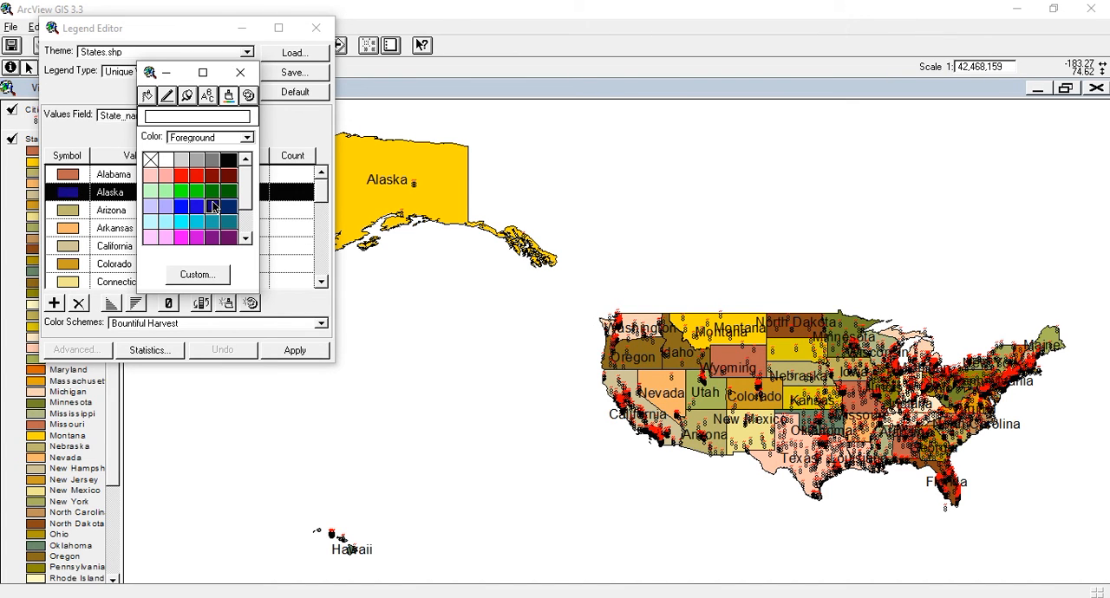
pyautogui.click(242, 73)
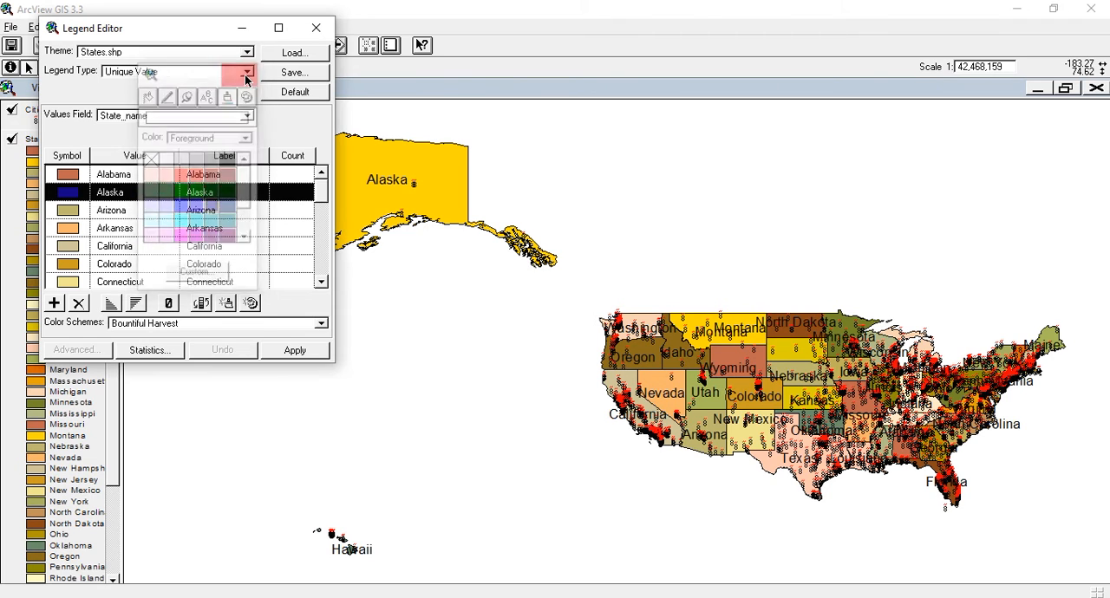
pyautogui.click(295, 350)
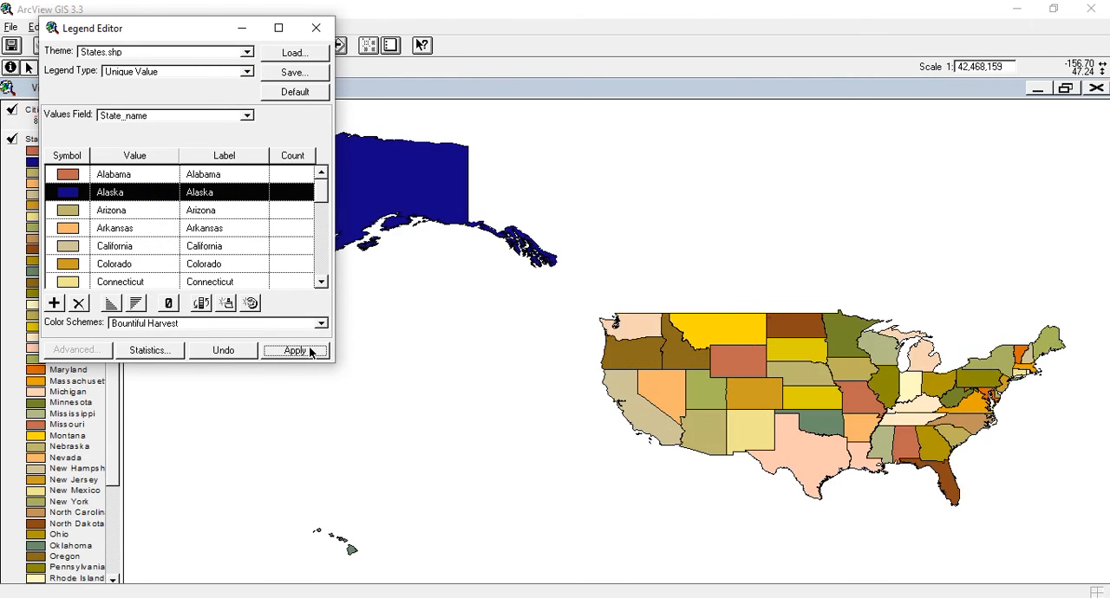
pyautogui.click(316, 28)
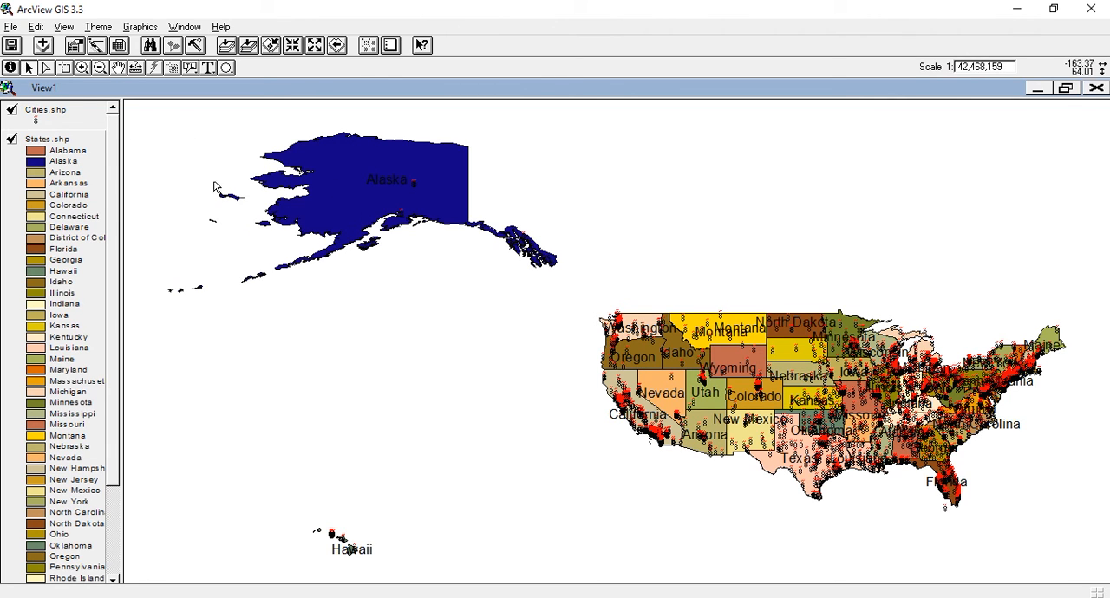
# Step: Change Arizona's symbol in the States.shp legend to a light green foreground color and apply it to the map
pyautogui.click(95, 46)
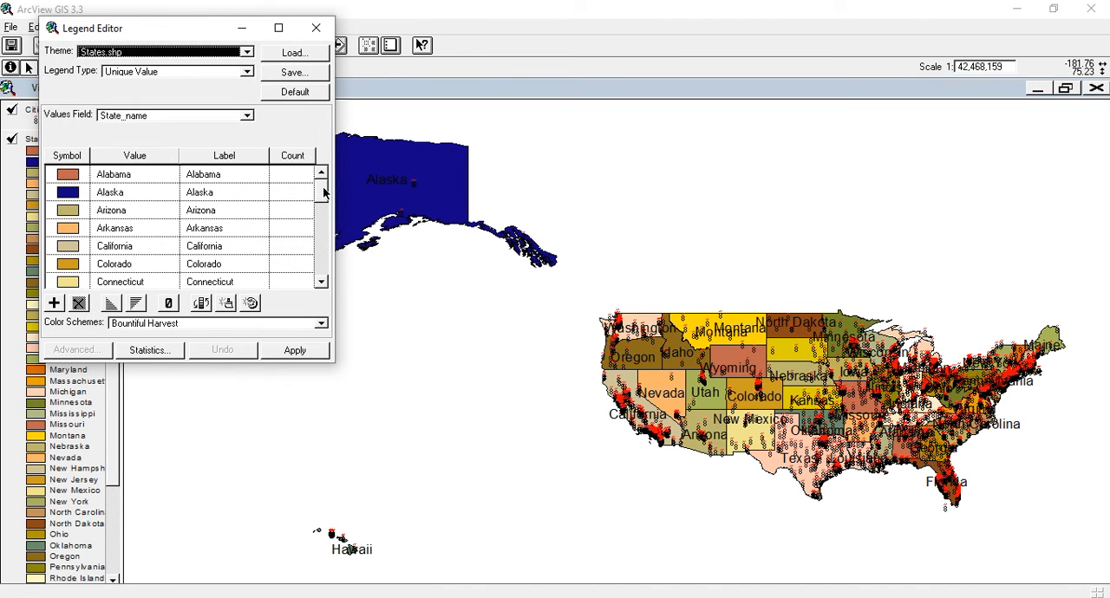
pyautogui.doubleClick(72, 216)
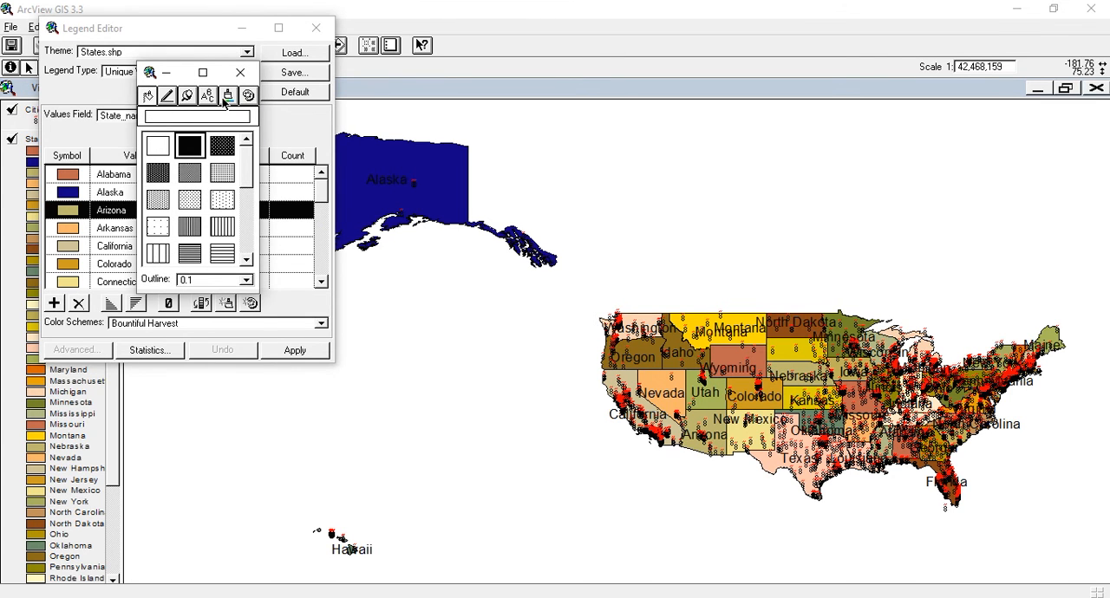
pyautogui.click(226, 97)
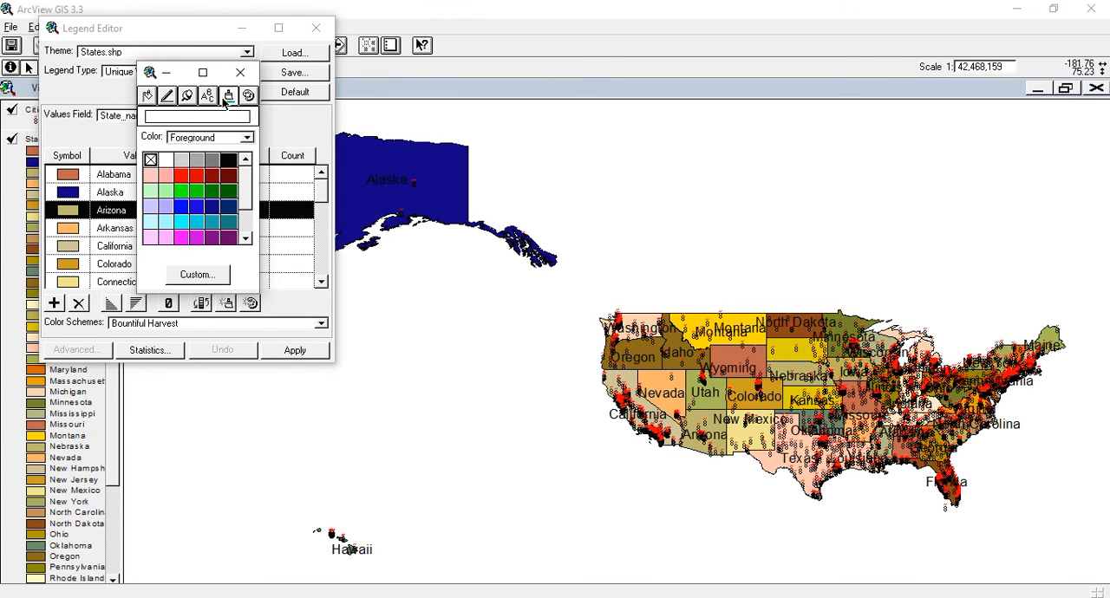
pyautogui.click(167, 191)
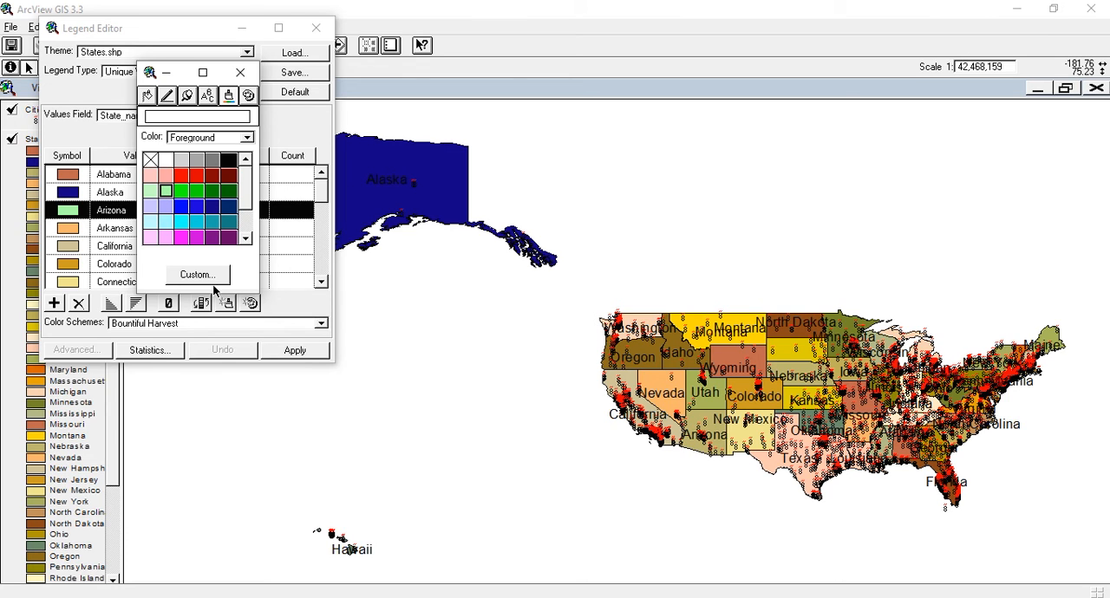
pyautogui.click(240, 72)
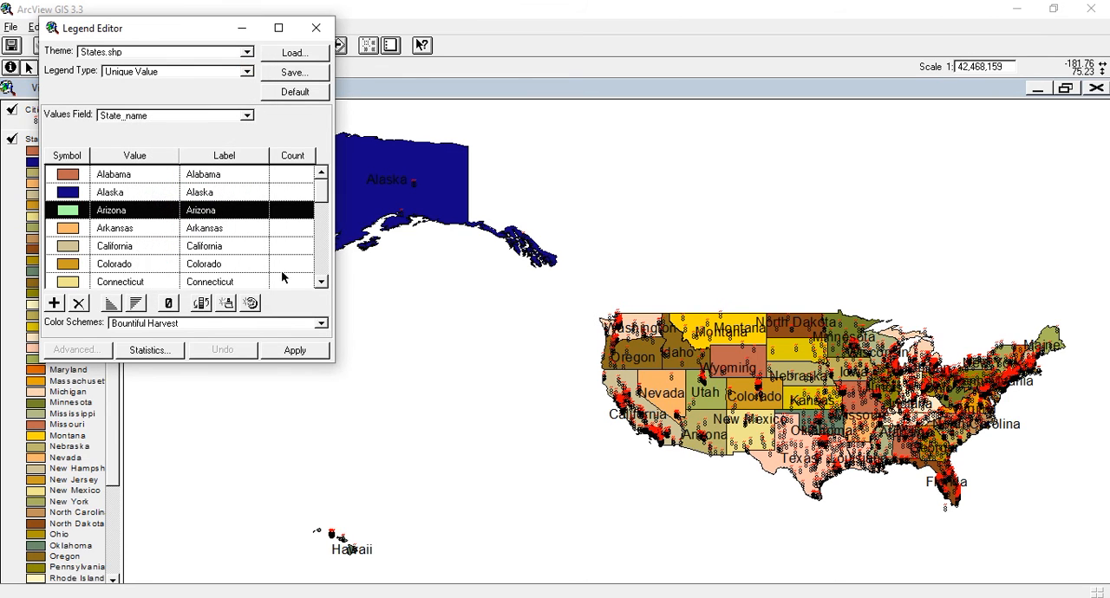
pyautogui.click(295, 350)
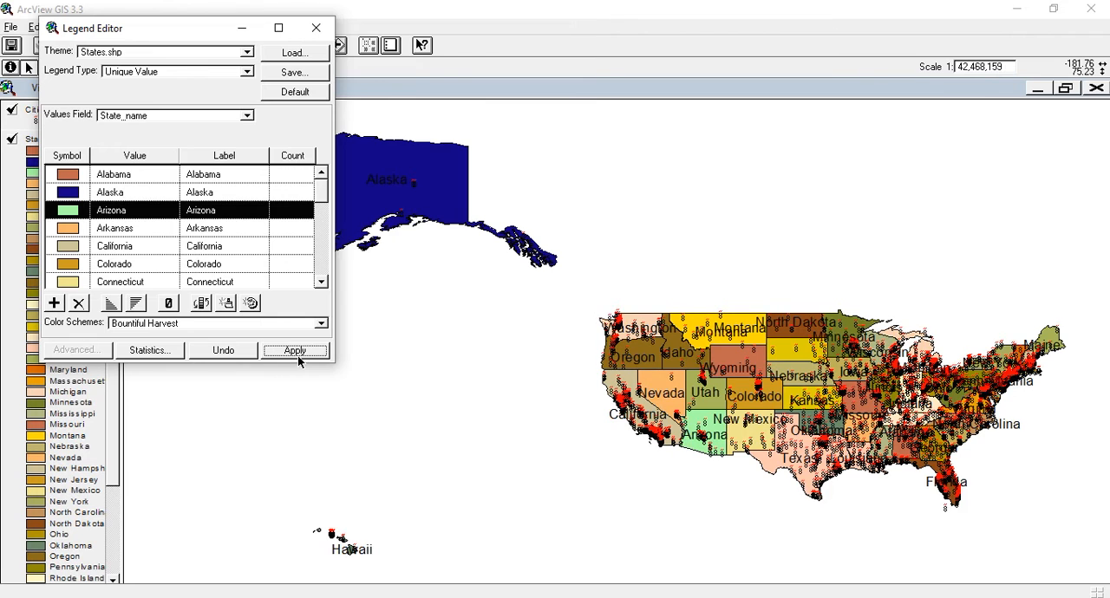
pyautogui.click(316, 29)
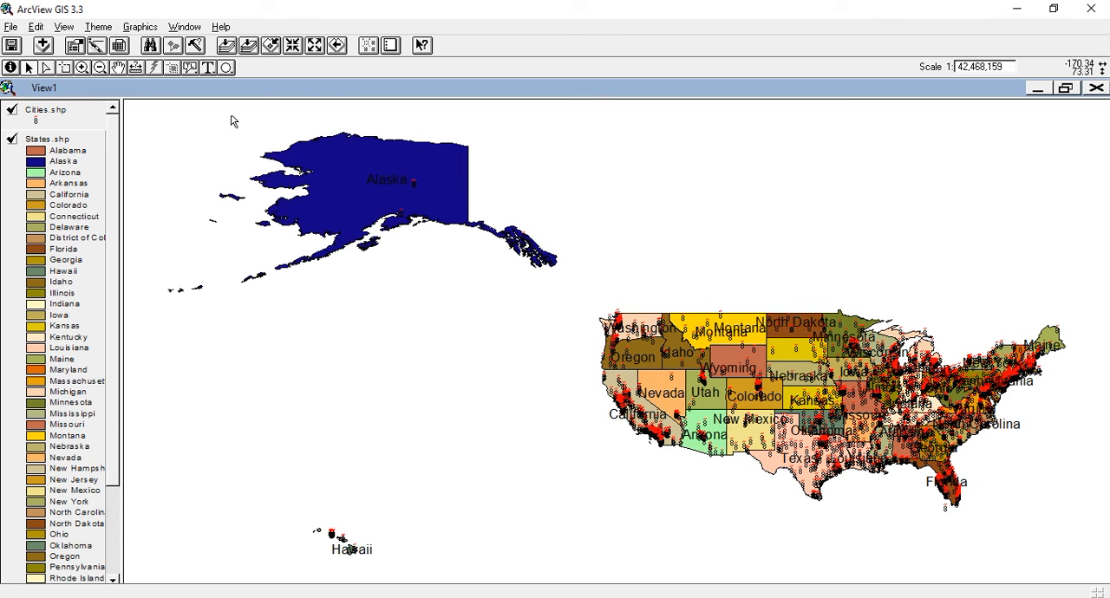
pyautogui.click(95, 29)
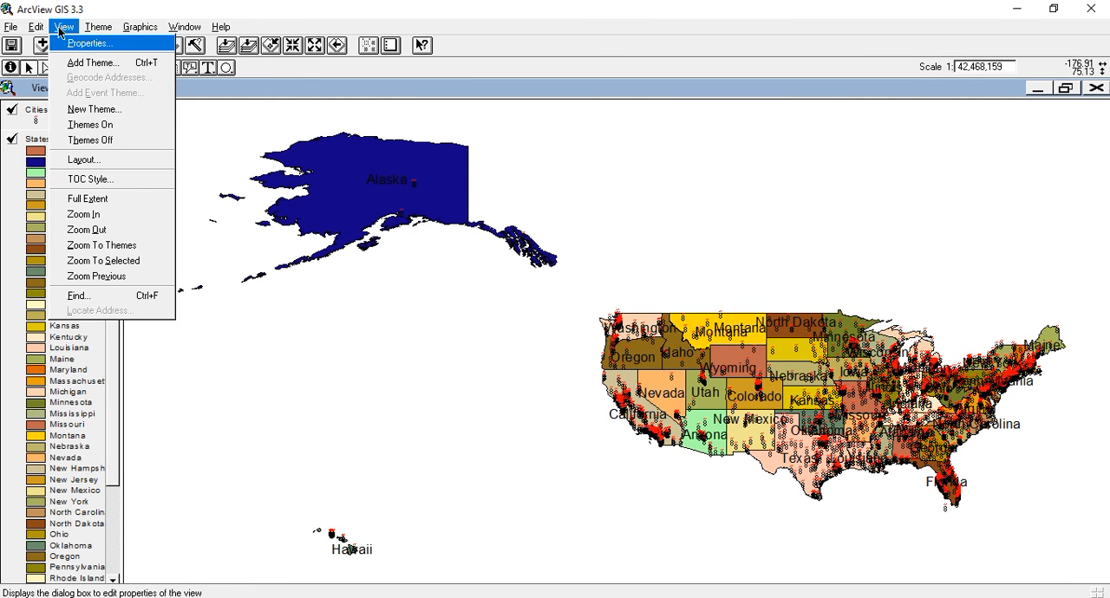
pyautogui.moveTo(91, 28)
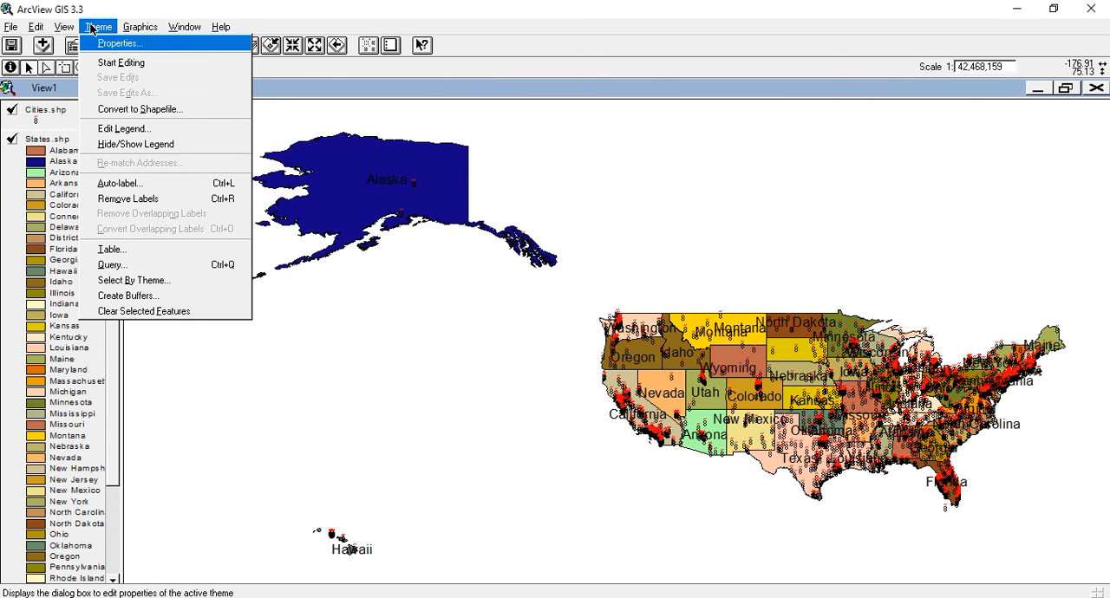
pyautogui.click(423, 336)
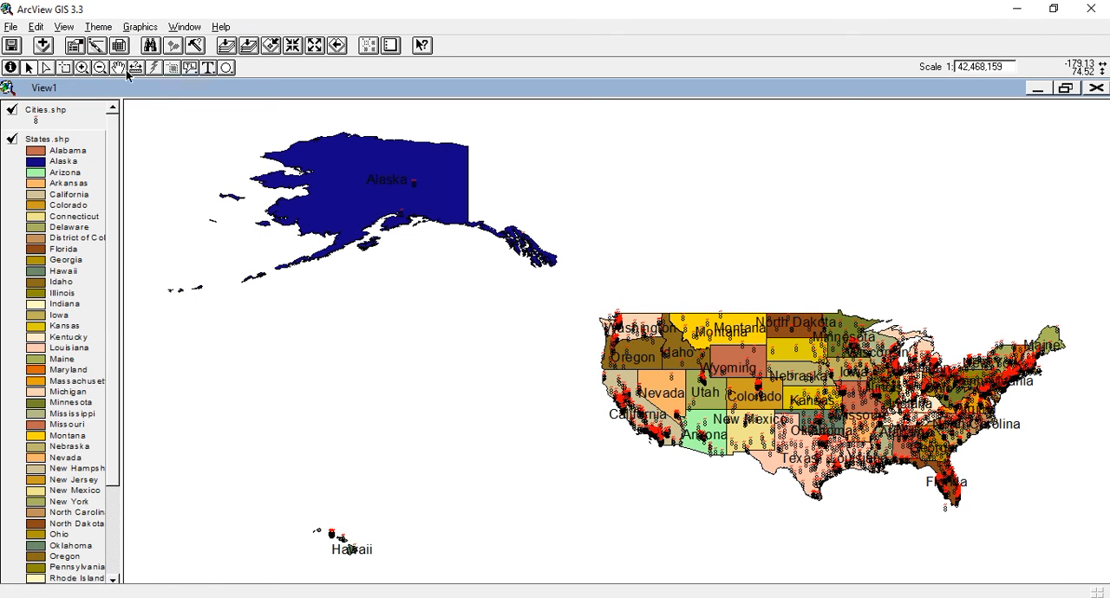
# Step: Create a map layout of the view from the Portrait template, placing it in the existing Layout1
pyautogui.click(66, 29)
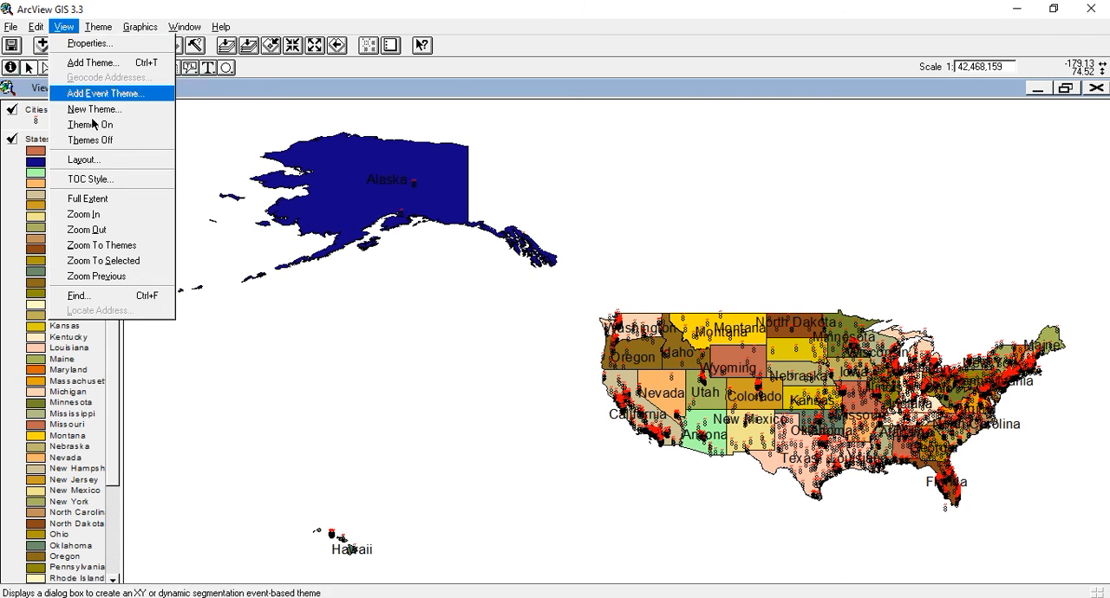
pyautogui.click(108, 163)
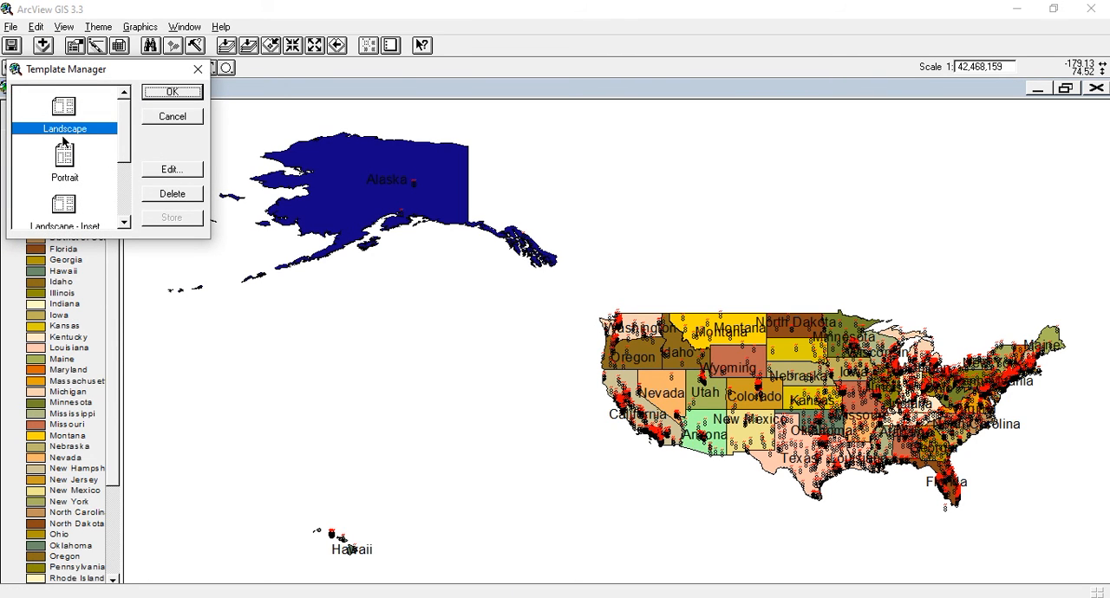
pyautogui.click(64, 168)
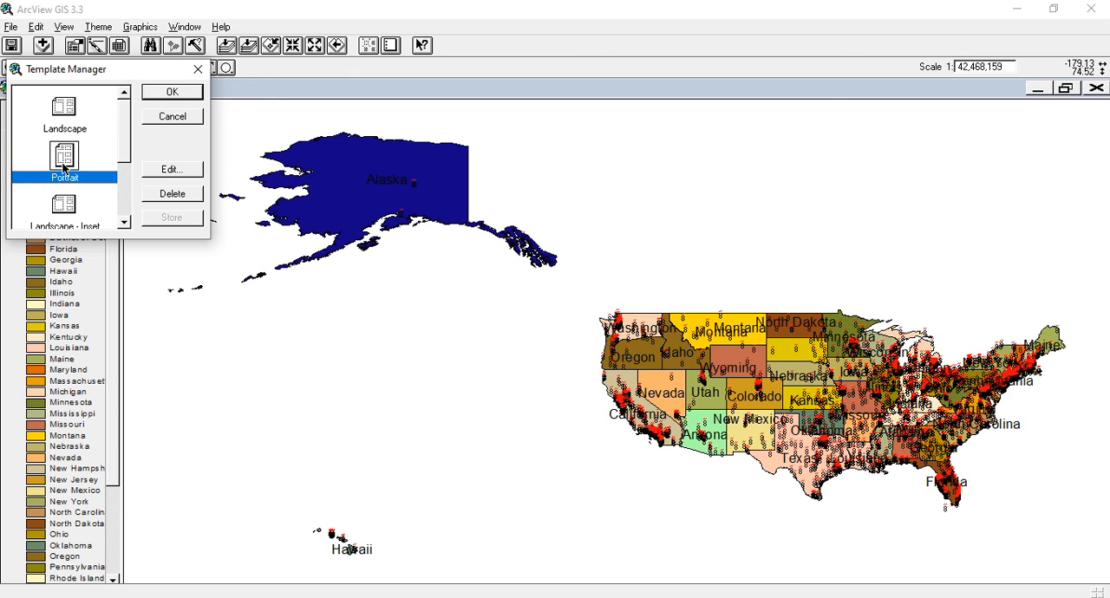
pyautogui.click(172, 96)
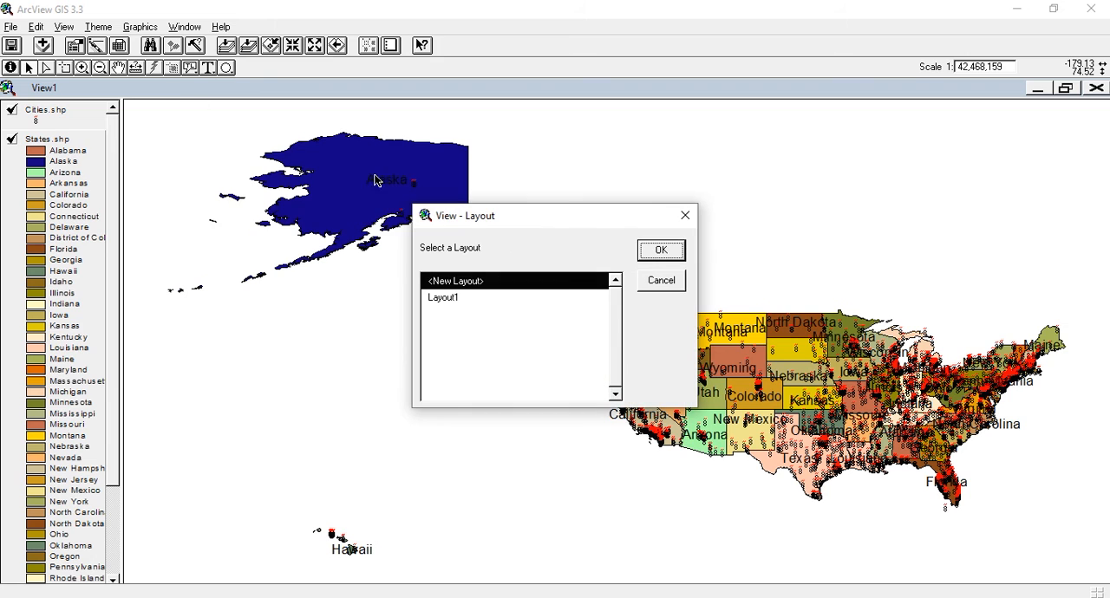
pyautogui.click(458, 299)
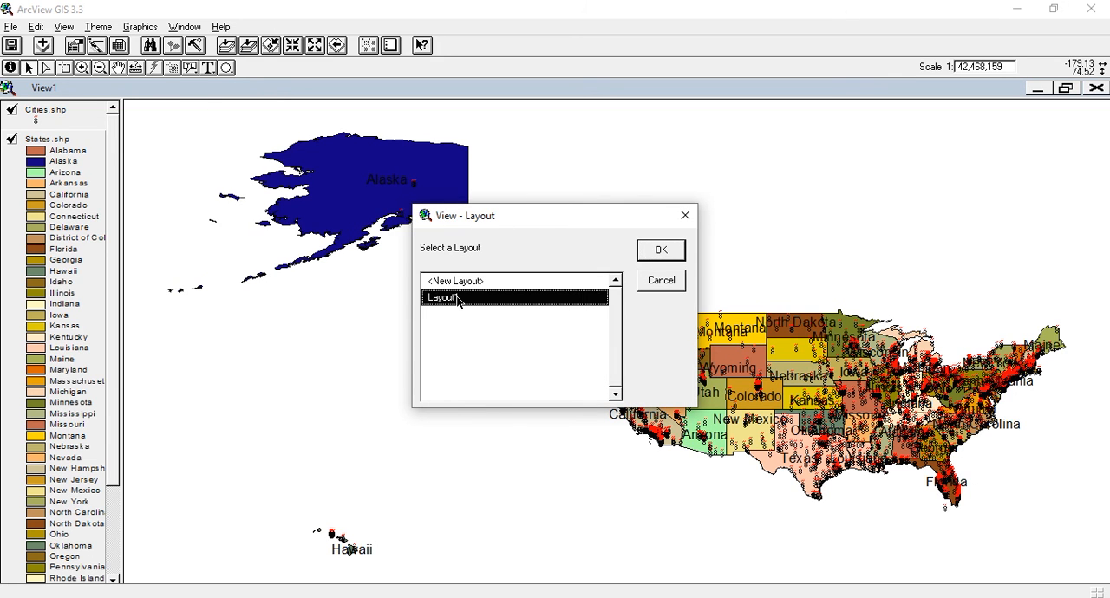
pyautogui.click(659, 249)
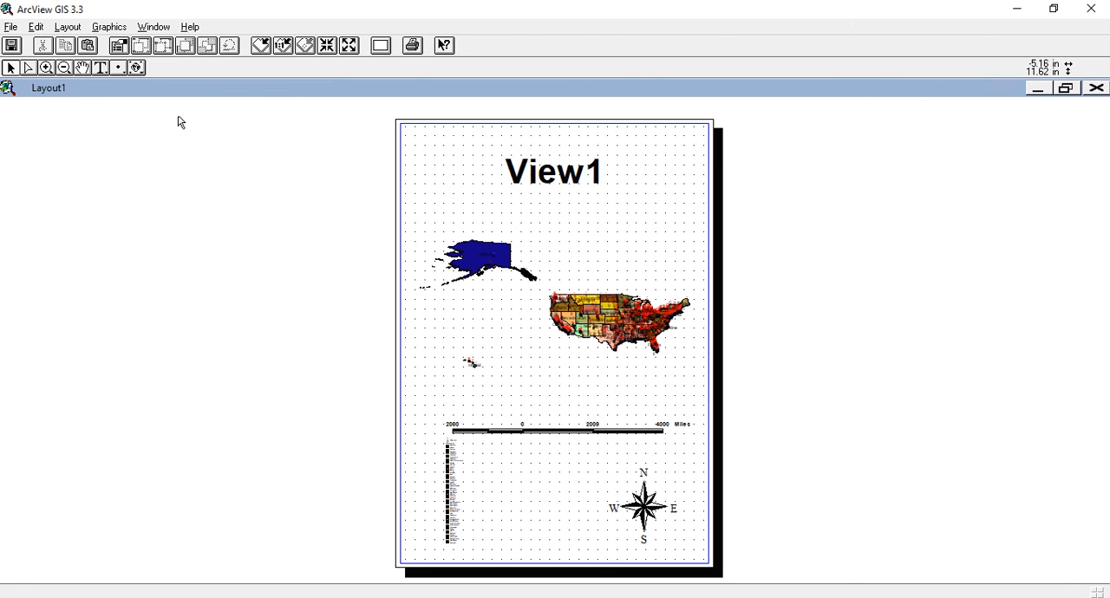
# Step: Save the project as proj1.apr in the root folder of drive d:
pyautogui.click(12, 48)
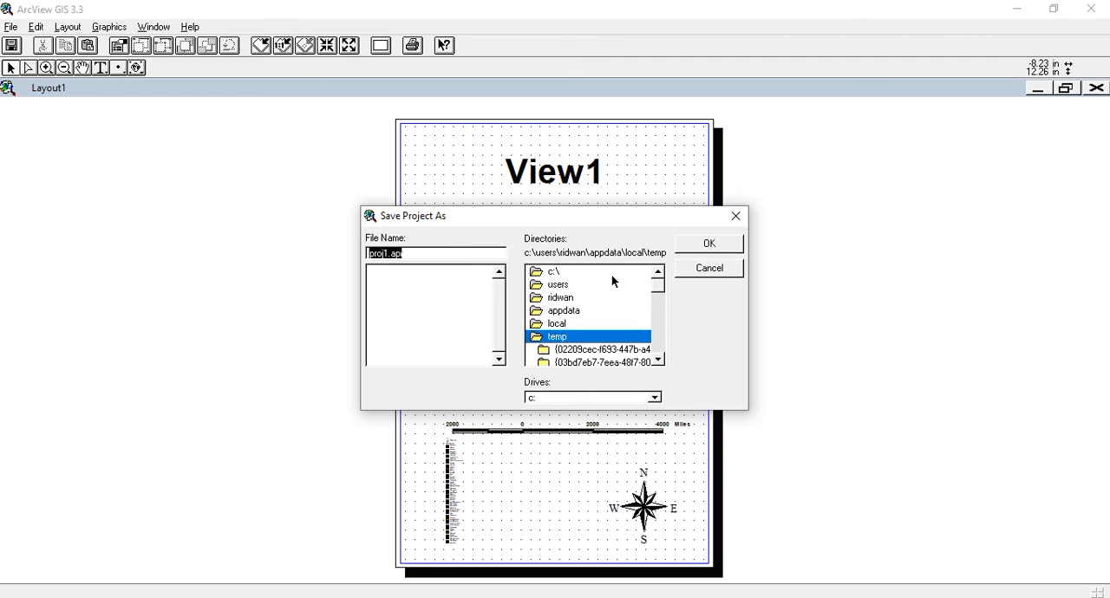
pyautogui.click(654, 399)
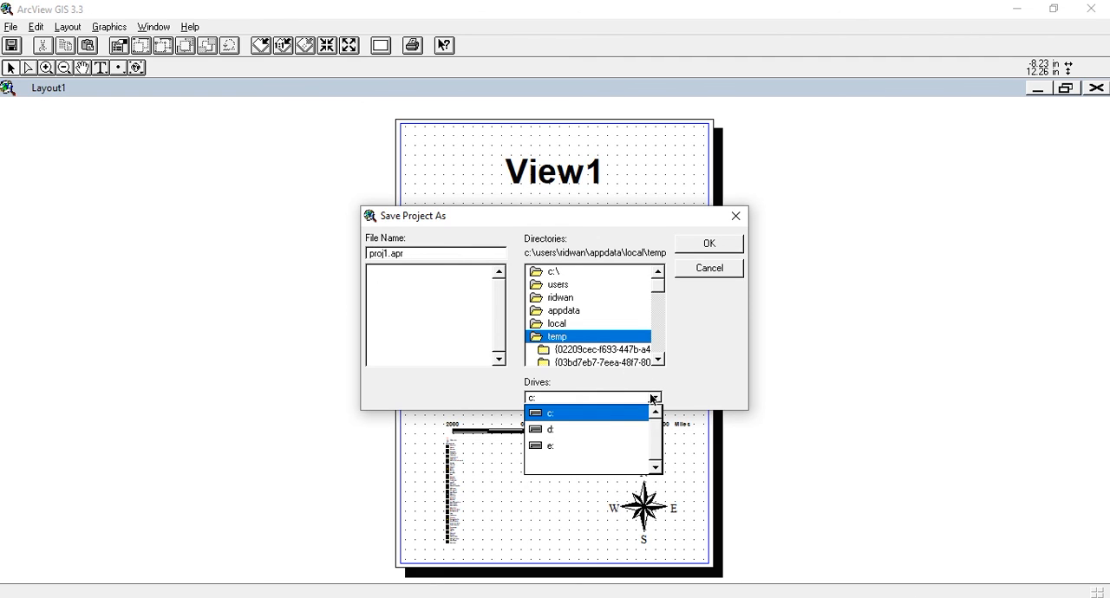
pyautogui.click(567, 431)
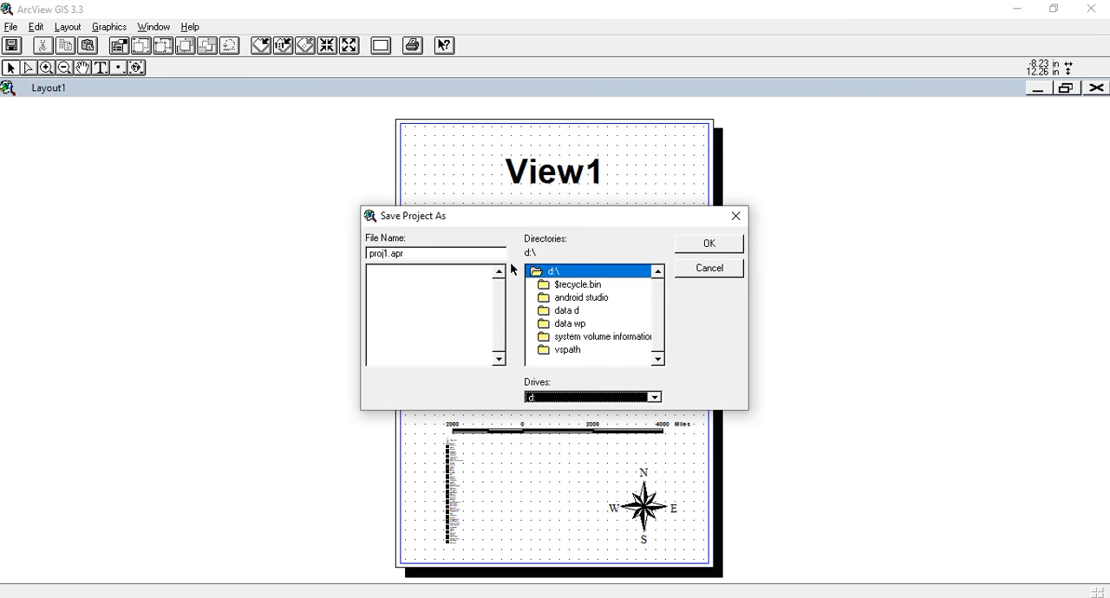
pyautogui.click(461, 256)
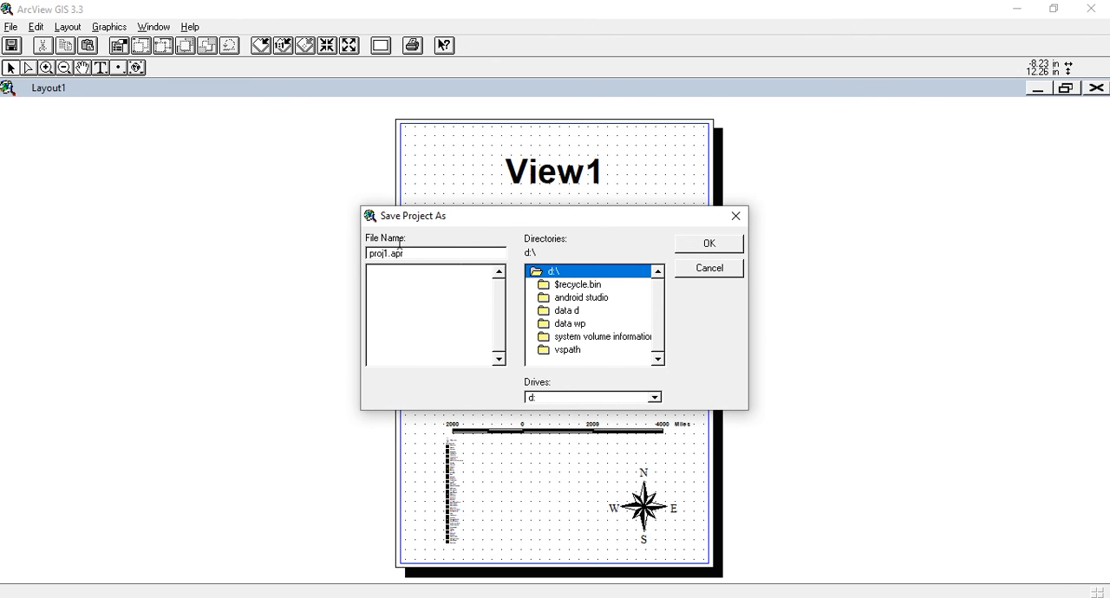
pyautogui.click(710, 245)
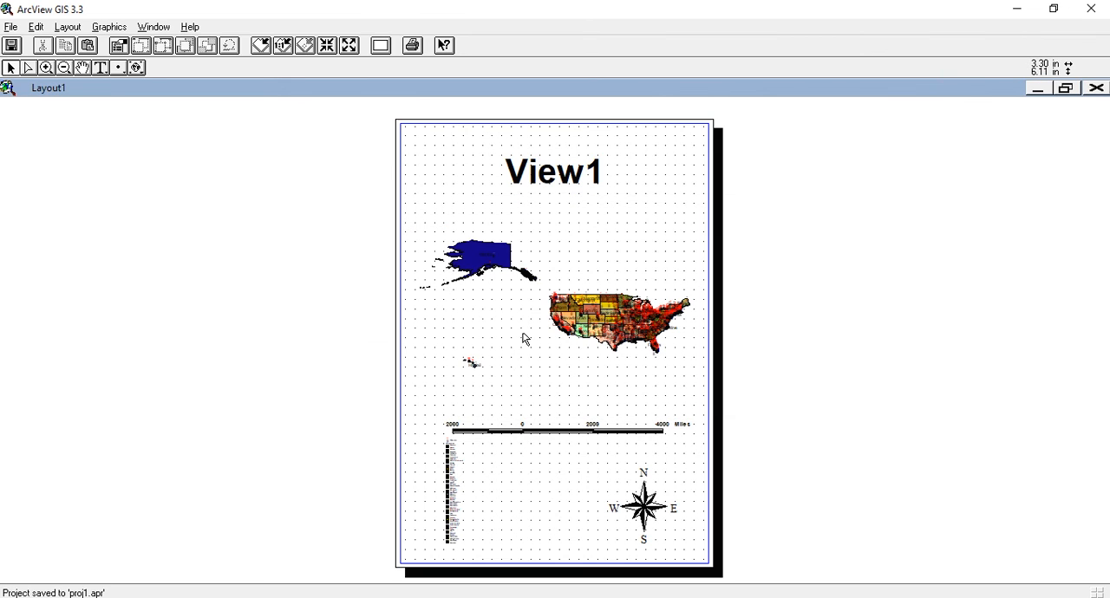